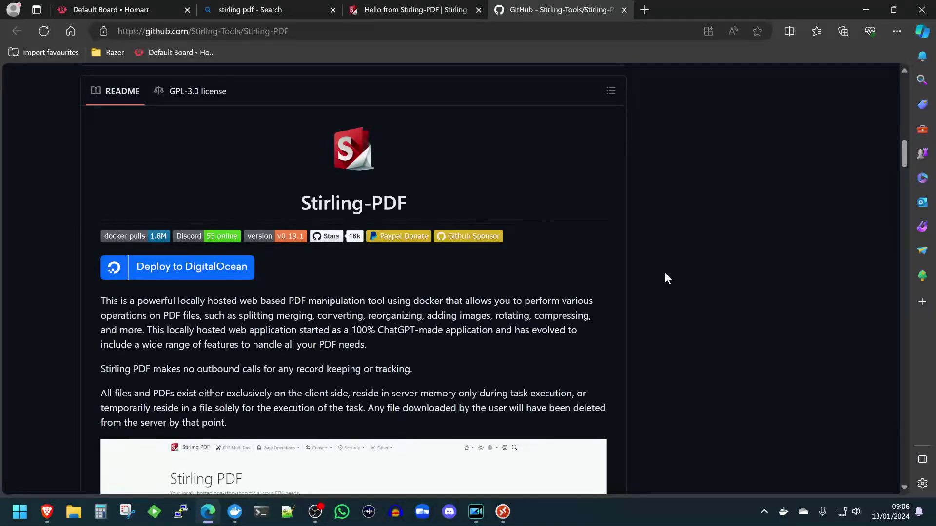
Scroll the Stirling-PDF README past the intro and screenshot to the PDF Features and Page Operations list
scroll(675, 233, down, 8)
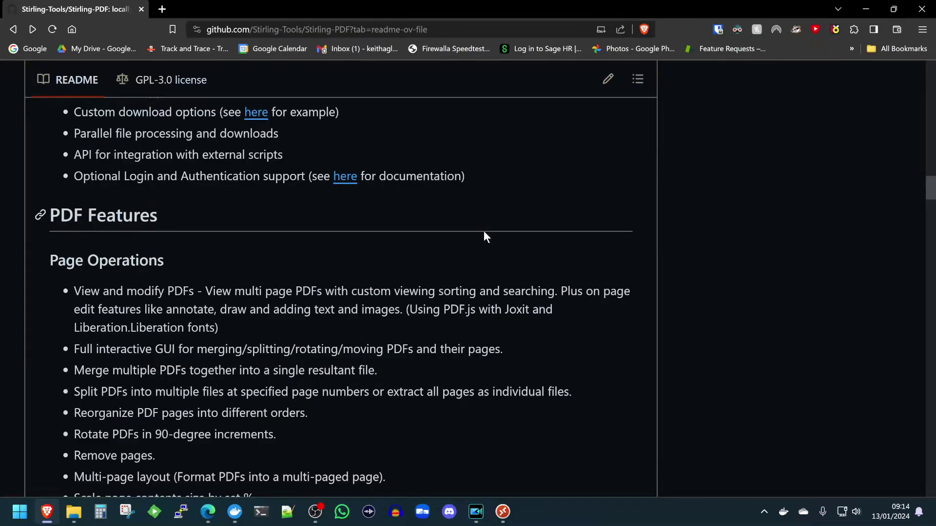
Scroll the README through Page, Conversion, Security and Other Operations to the Docker / Podman section
scroll(484, 230, down, 2)
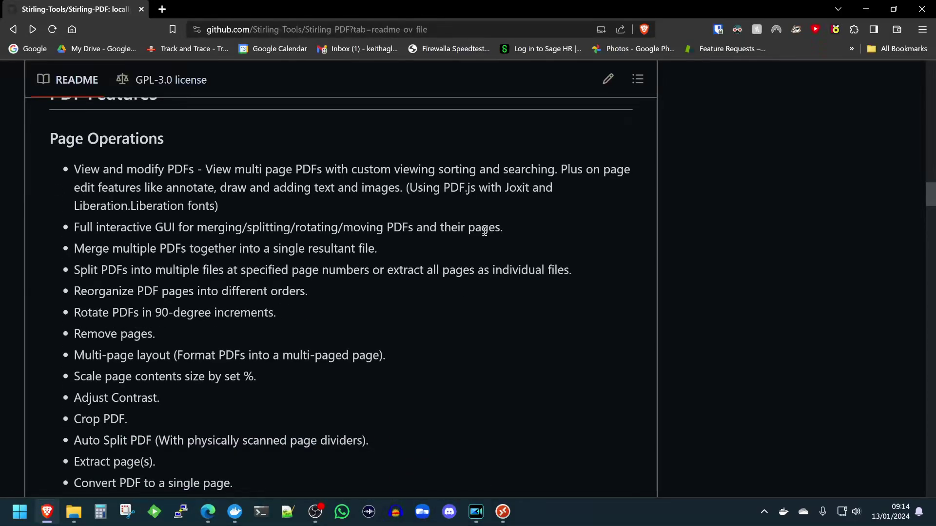
scroll(485, 231, down, 1)
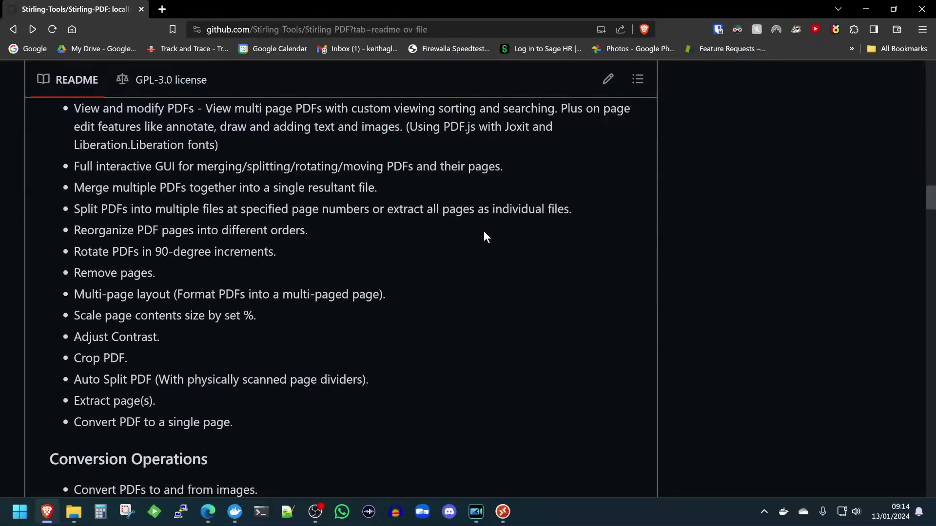
scroll(485, 233, down, 1)
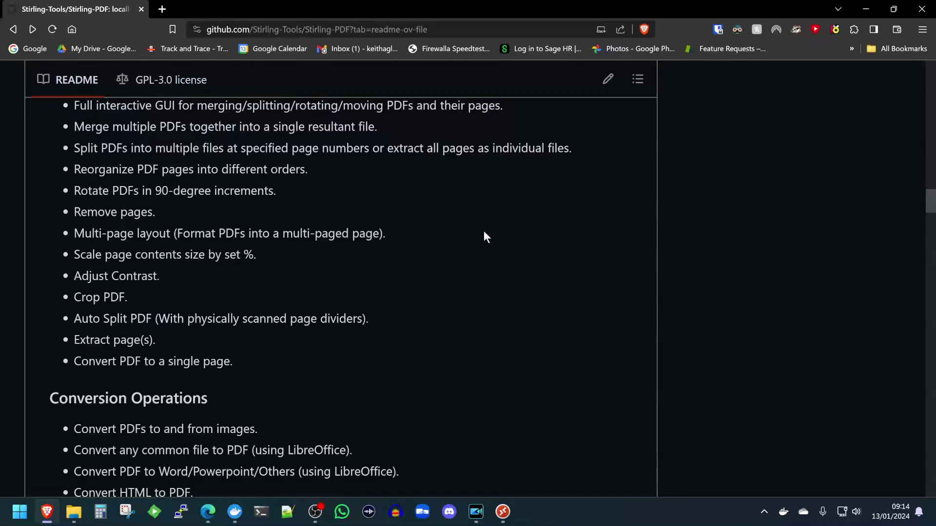
scroll(484, 237, down, 1)
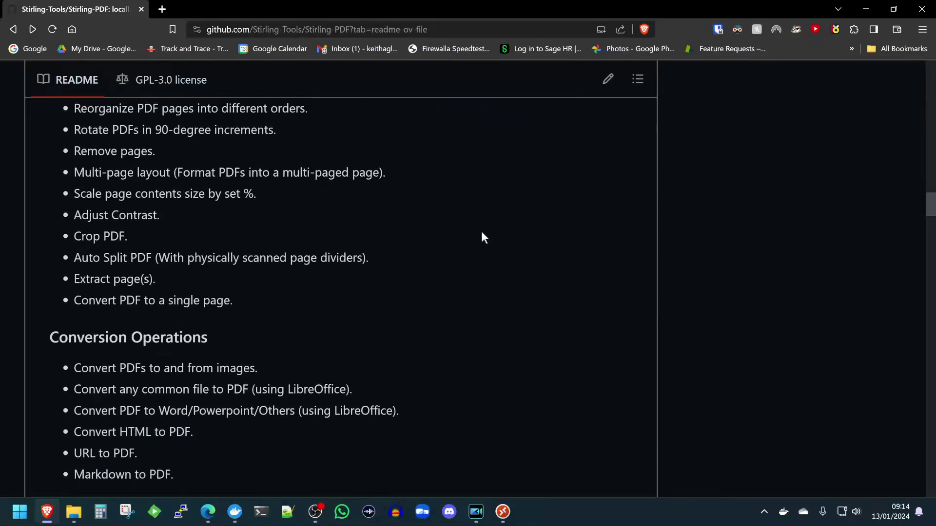
scroll(484, 237, down, 1)
scroll(482, 233, down, 1)
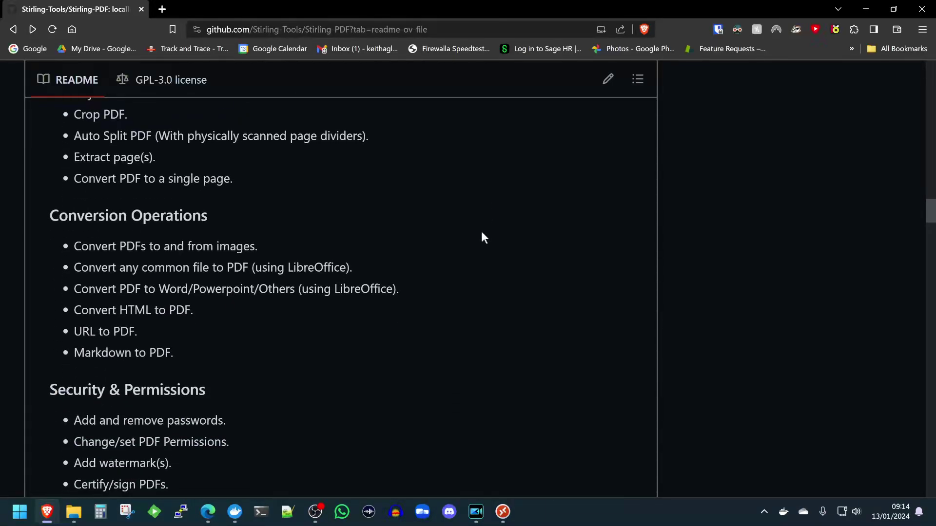
scroll(481, 233, down, 1)
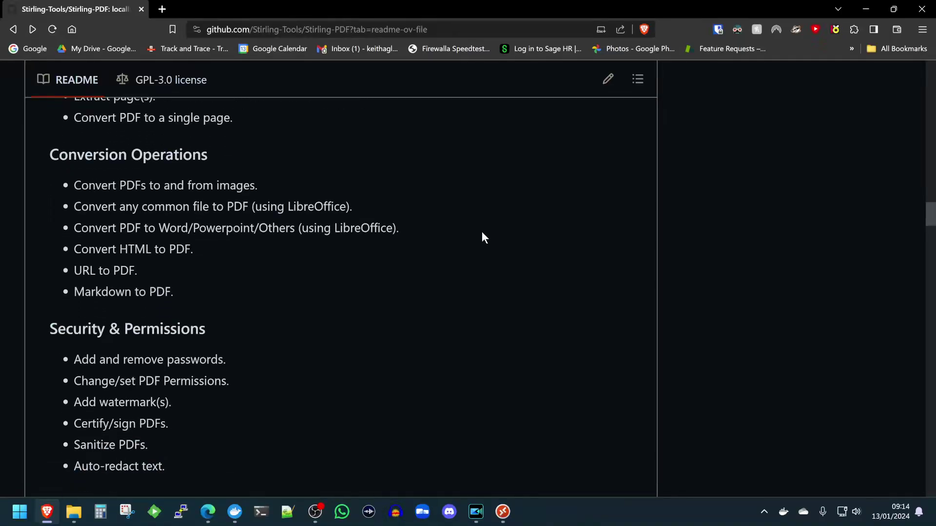
scroll(482, 233, down, 2)
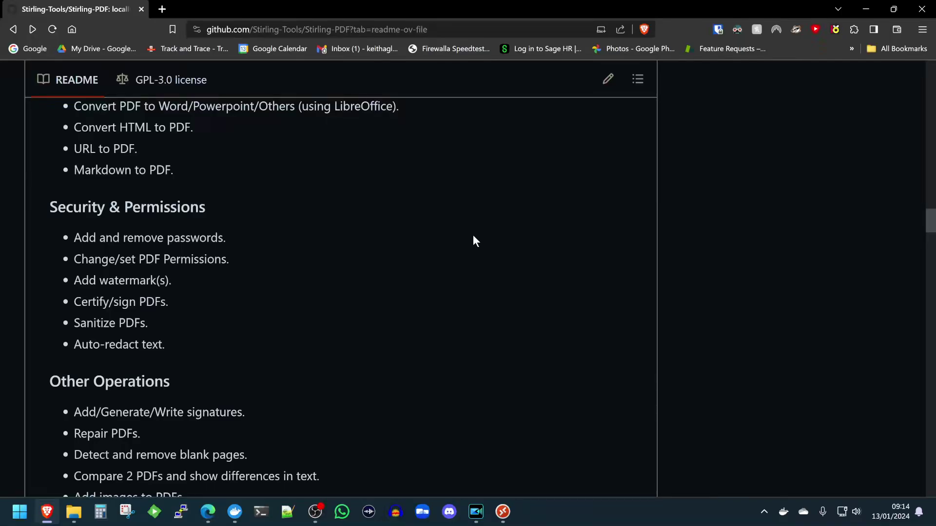
scroll(472, 236, down, 1)
scroll(472, 239, down, 2)
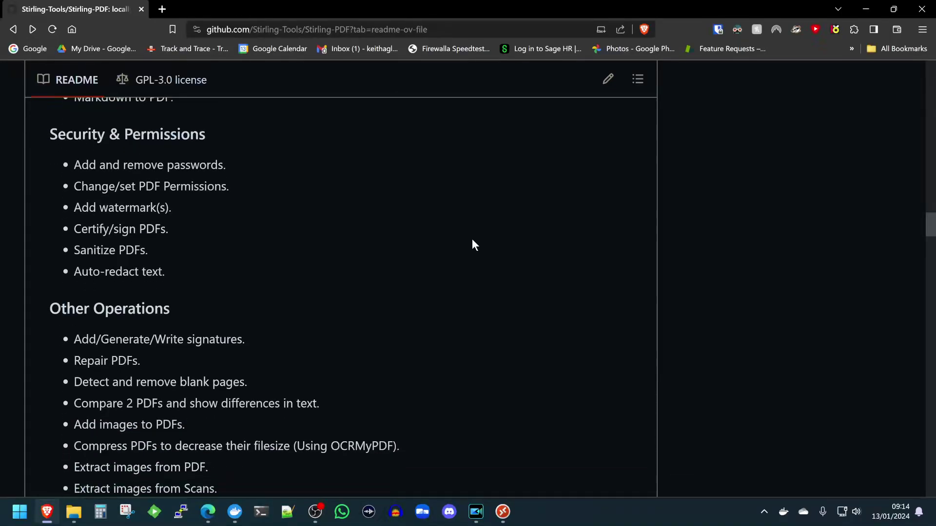
scroll(473, 240, down, 2)
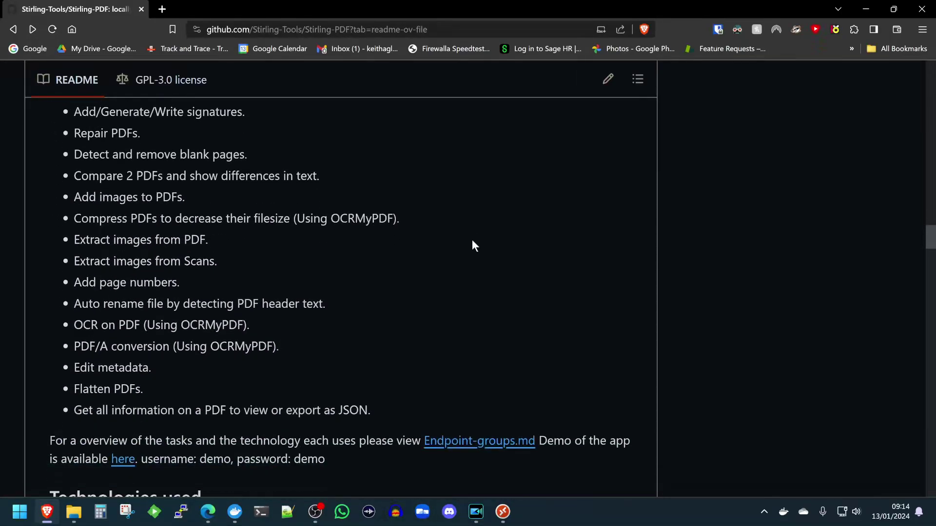
scroll(472, 241, down, 3)
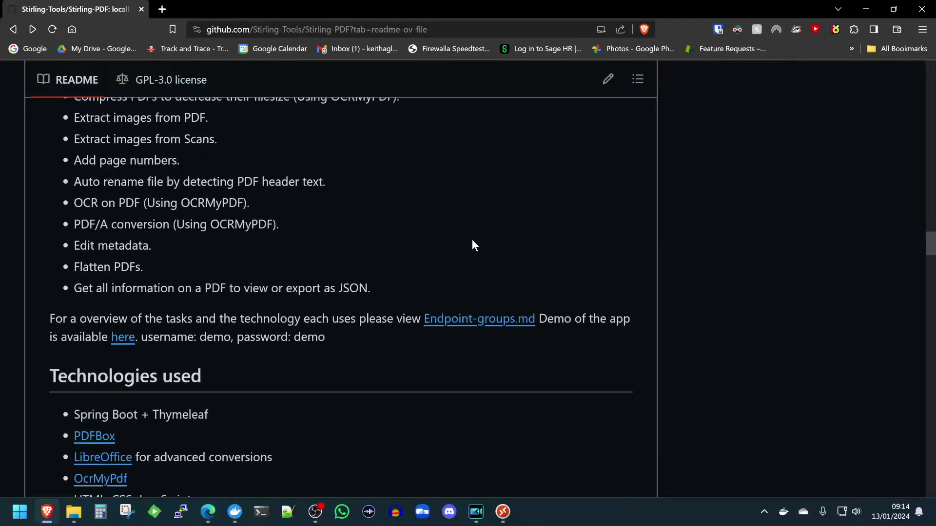
scroll(472, 240, down, 4)
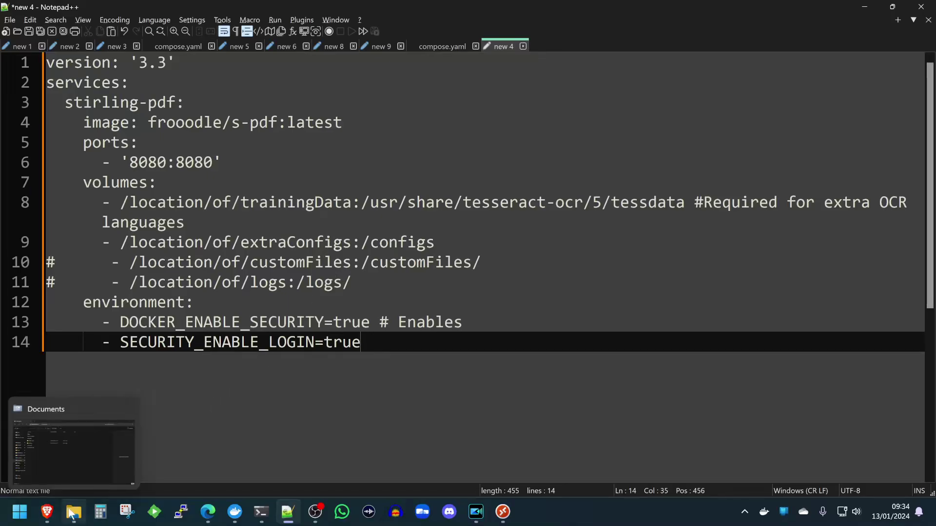
Create a 'Stirling PDF' folder inside Documents\Docker Stuff and open it
click(72, 513)
double_click(171, 159)
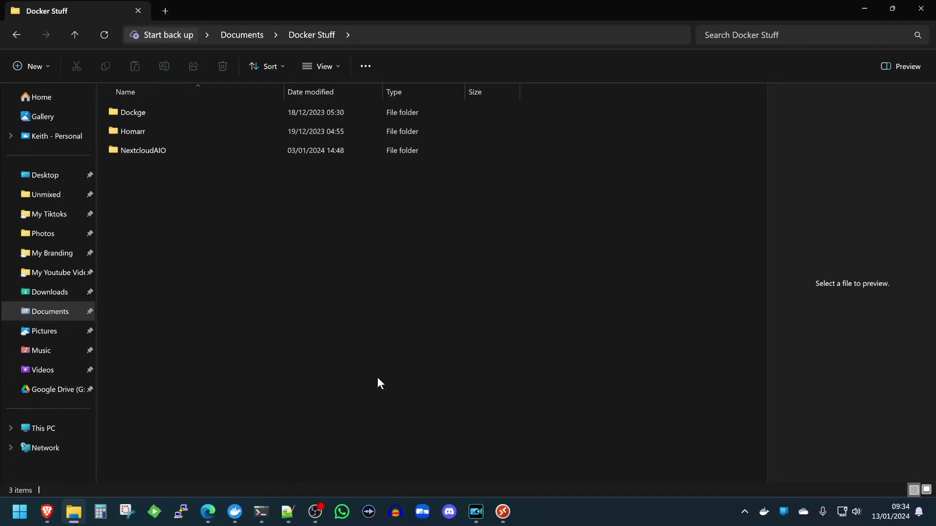
key(ctrl+shift+n)
text(S)
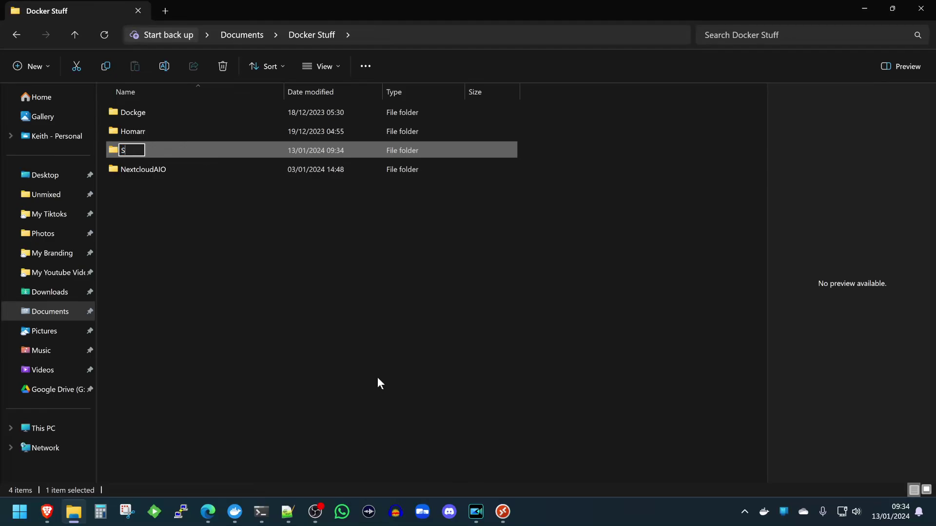
text(tirling PDF)
key(Return)
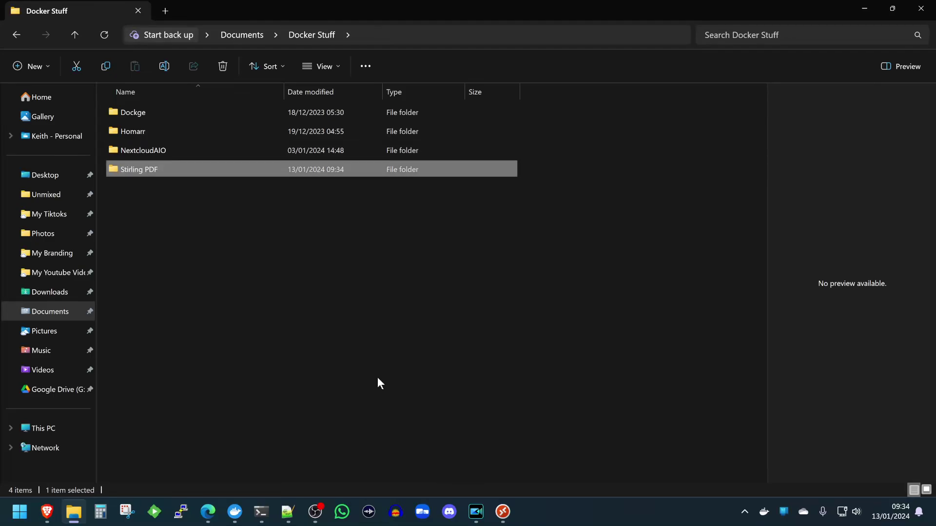
key(Return)
Create trainingData and extraConfigs subfolders using the volume names copied from the compose file
key(alt+Tab)
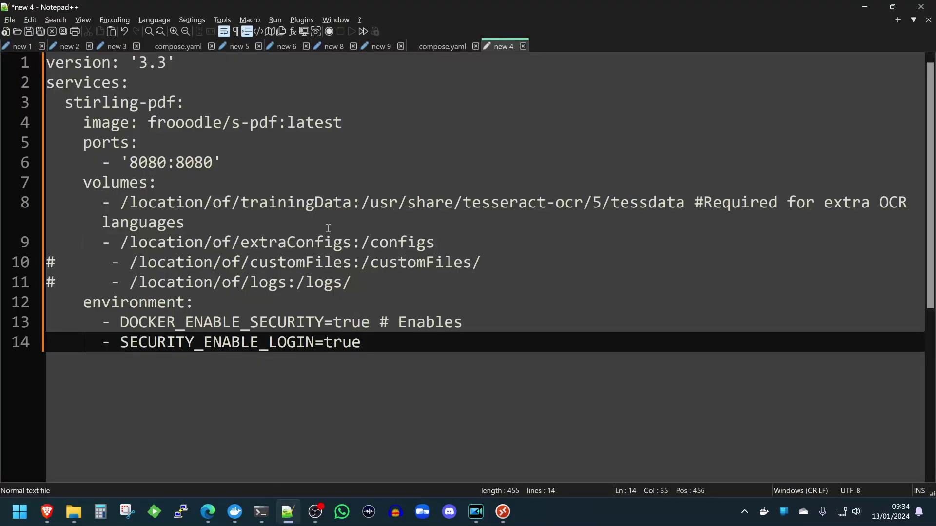
double_click(296, 203)
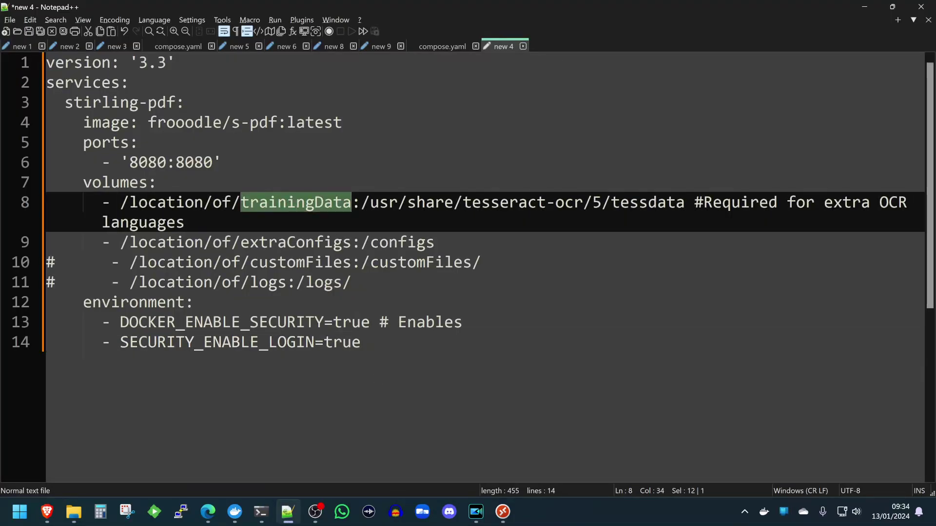
key(alt+Tab)
key(alt+Tab)
double_click(288, 244)
key(alt+Tab)
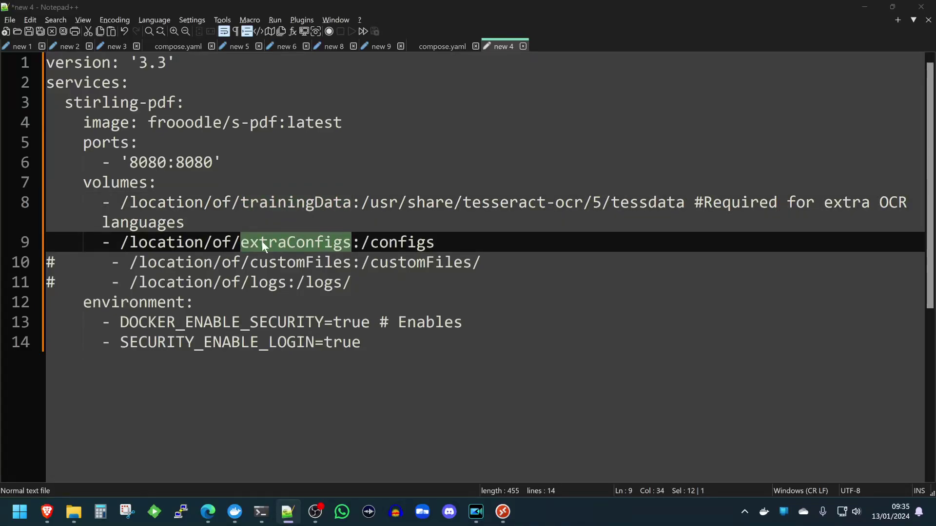
key(Up)
key(Return)
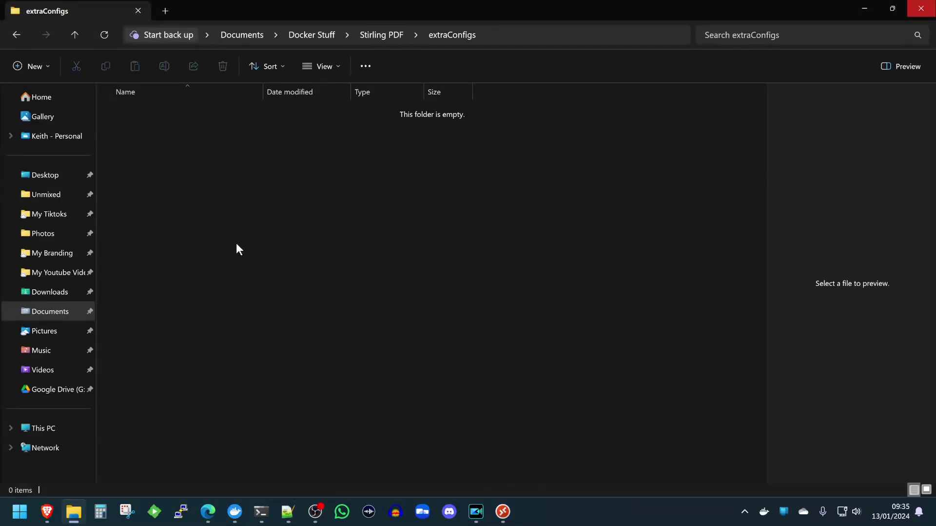
key(alt+Left)
Add a customFiles subfolder named from line 10, then select the word logs on line 11
key(alt+Tab)
double_click(289, 264)
key(ctrl+c)
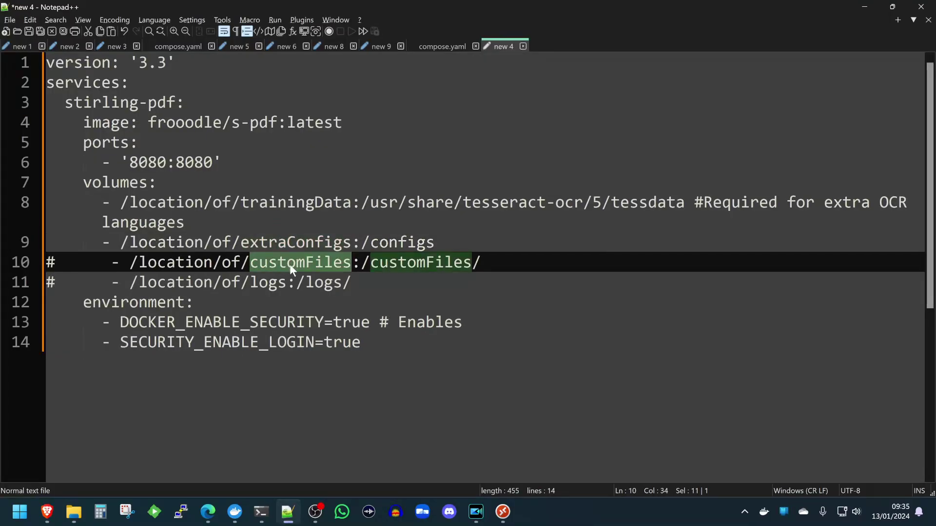
key(alt+Tab)
key(ctrl+v)
key(Return)
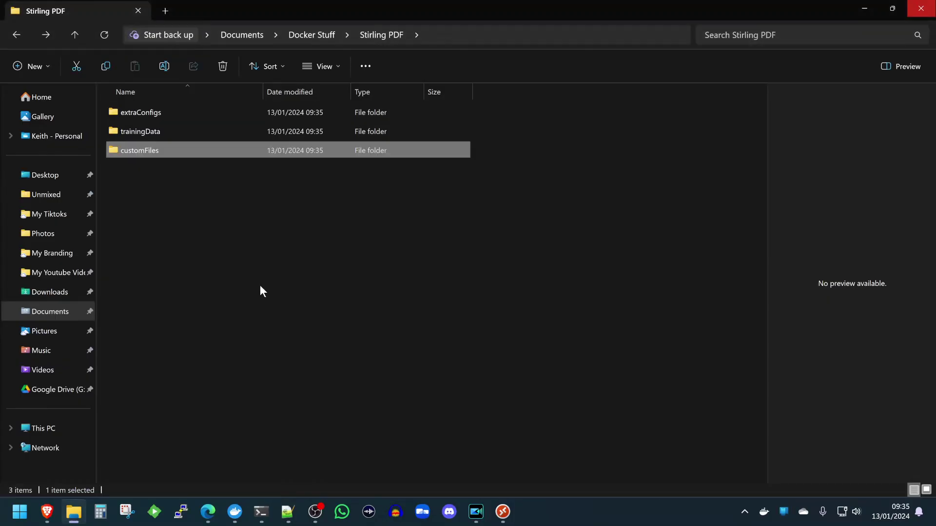
key(alt+Tab)
click(279, 277)
double_click(278, 278)
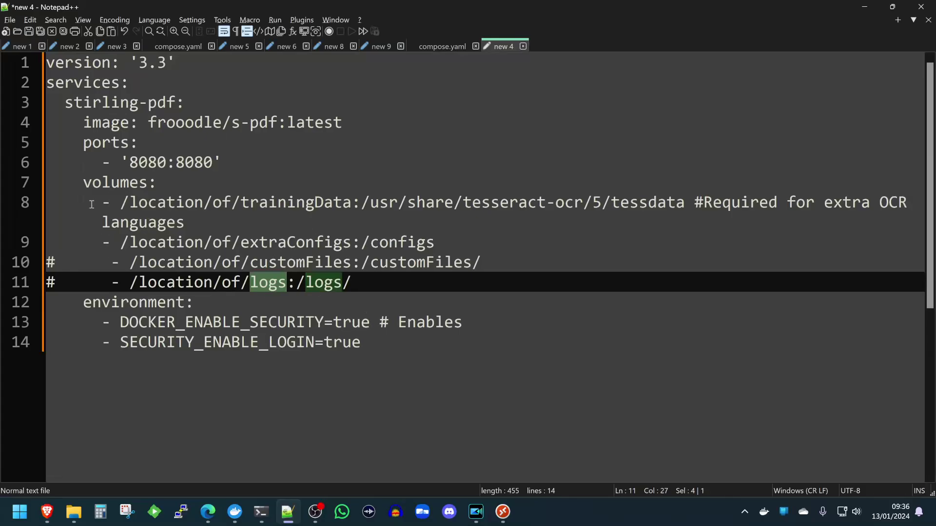
Copy the trainingData folder path from Explorer into line 8's trainingData host mount
key(ctrl+End)
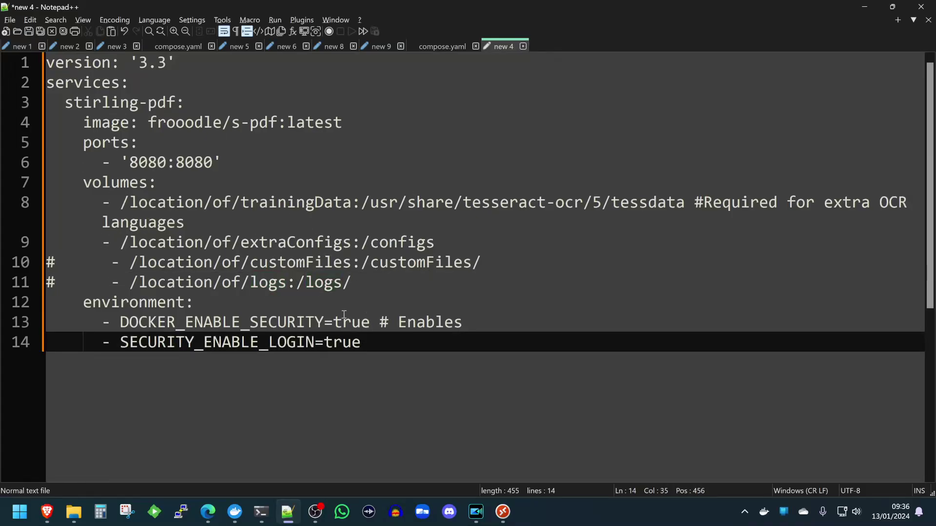
key(alt+Tab)
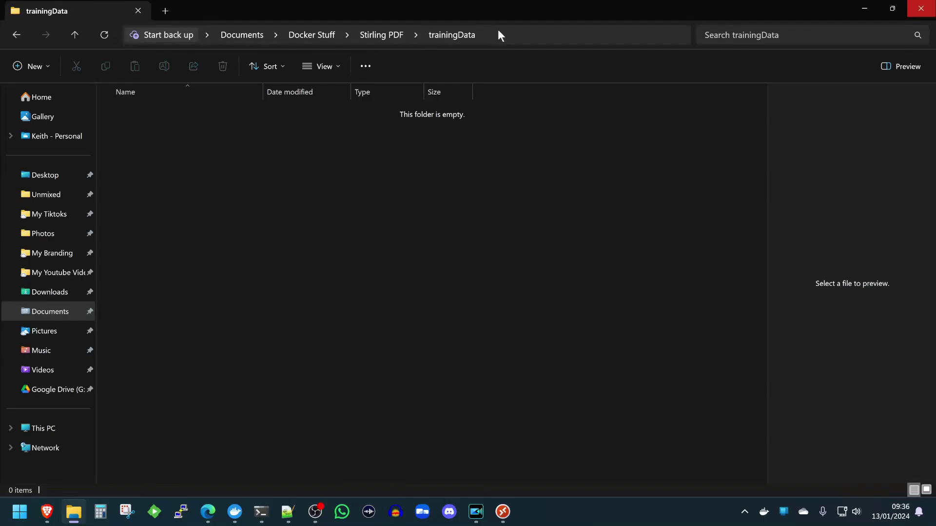
click(498, 34)
key(ctrl+c)
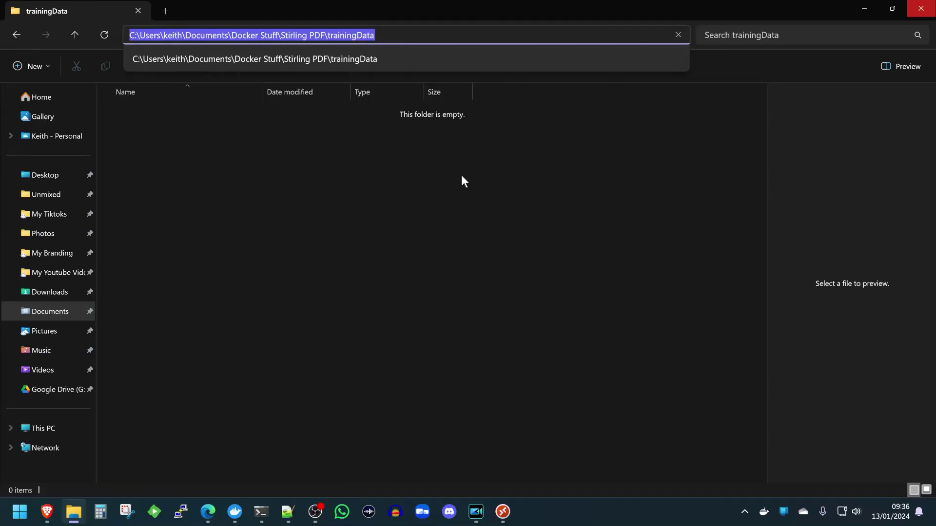
key(alt+Tab)
drag(121, 242, 349, 243)
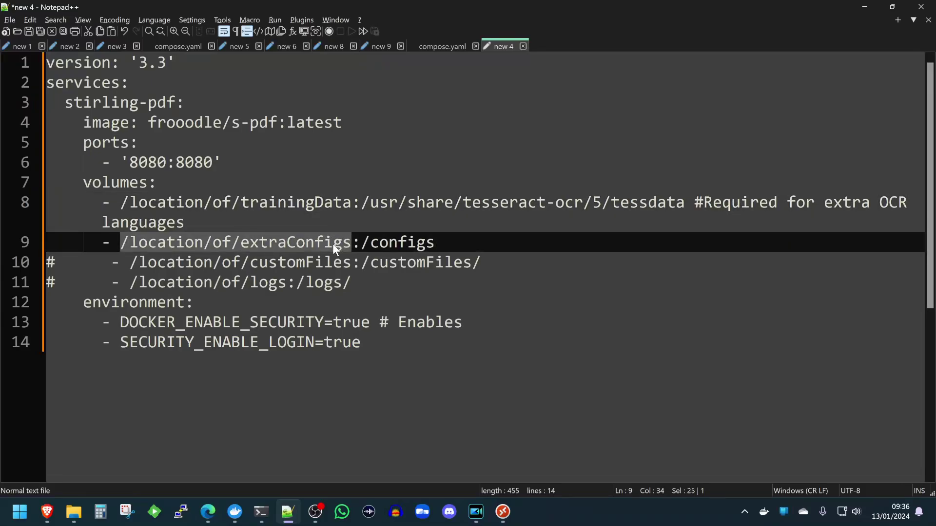
key(ctrl+v)
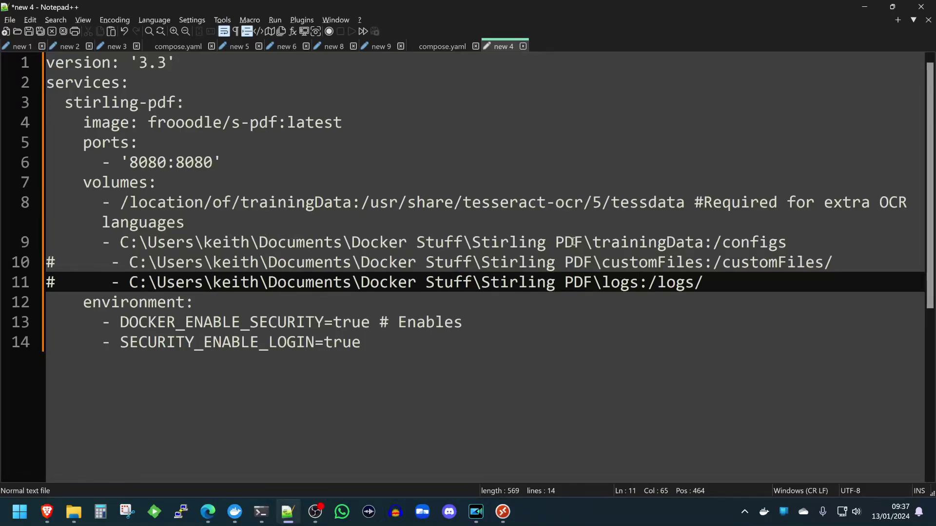
drag(703, 242, 123, 242)
key(ctrl+c)
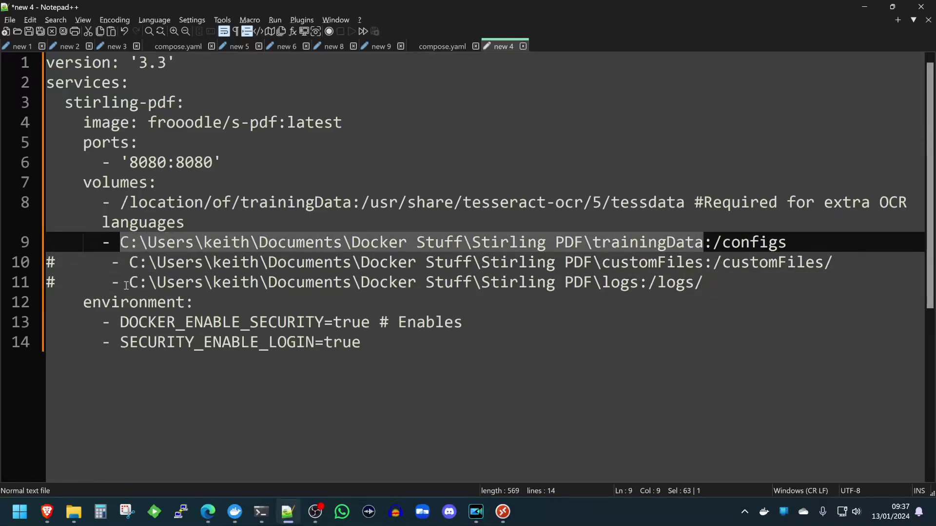
drag(119, 202, 352, 202)
key(ctrl+v)
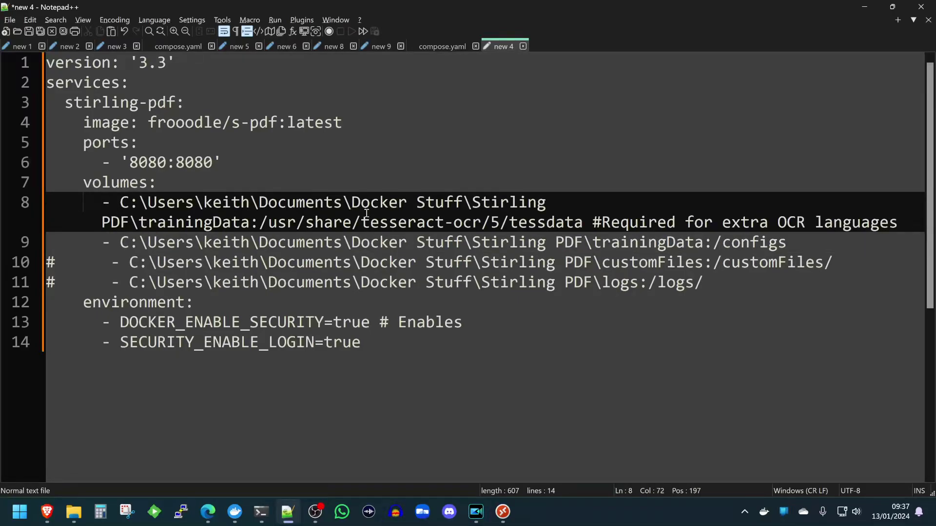
Replace line 9's host path with the local extraConfigs folder path from Explorer's address bar
key(alt+Tab)
key(alt+Up)
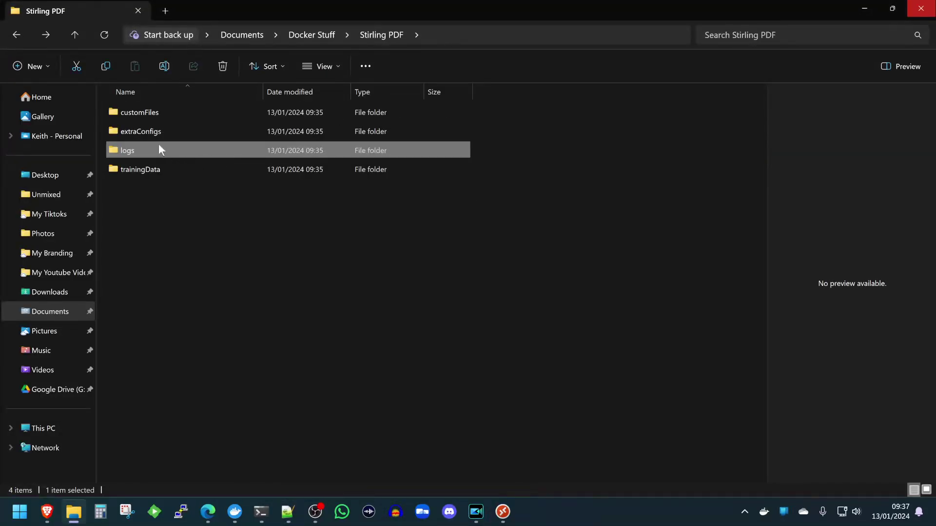
double_click(150, 130)
click(518, 34)
key(ctrl+c)
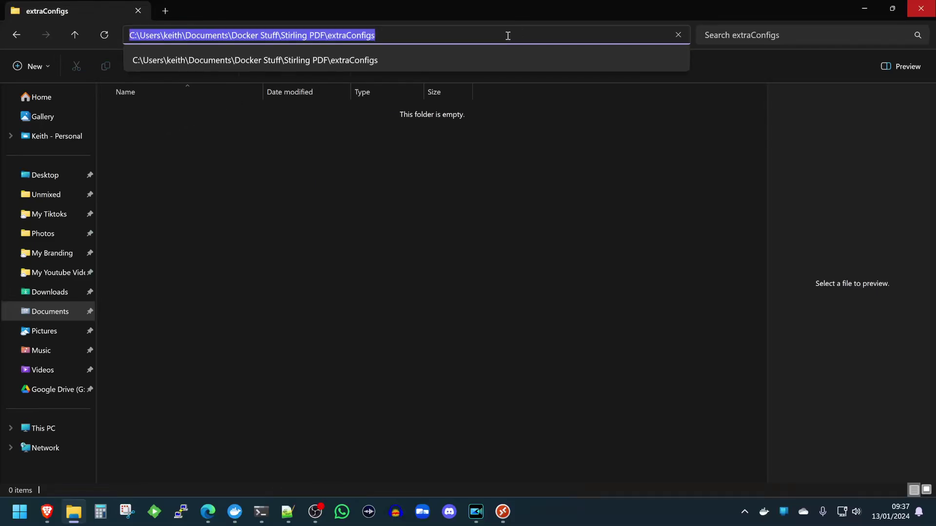
key(alt+Tab)
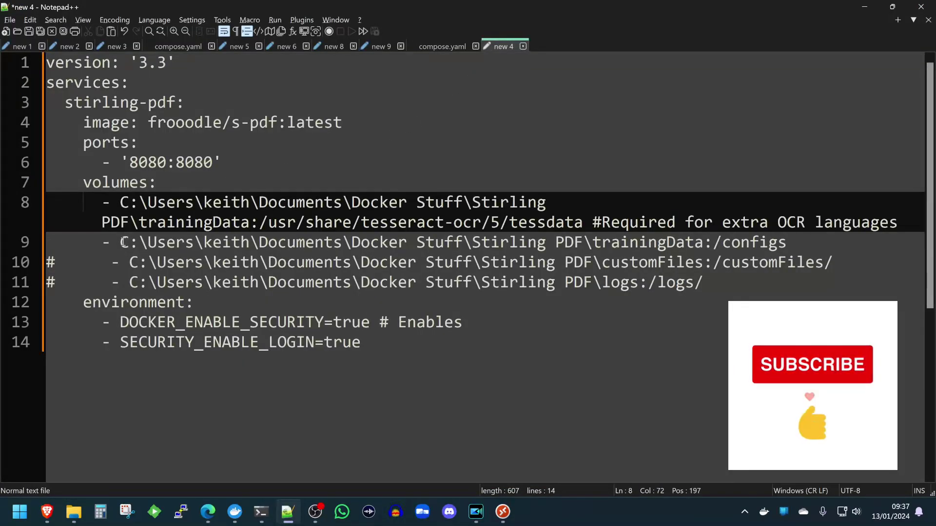
drag(121, 242, 551, 242)
drag(658, 235, 705, 242)
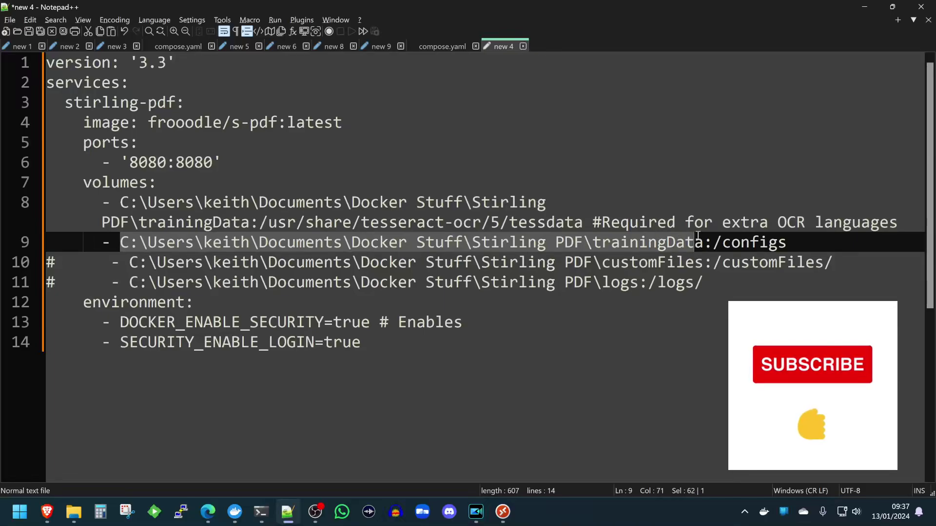
key(ctrl+v)
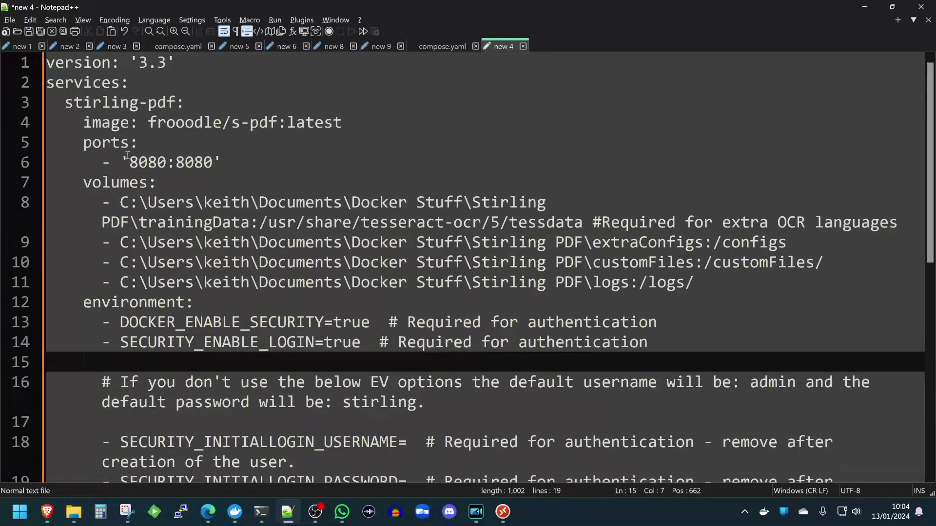
Change line 6's port mapping to '9666:8080', leaving container port 8080 unchanged
scroll(144, 214, down, 3)
scroll(326, 314, up, 3)
click(170, 143)
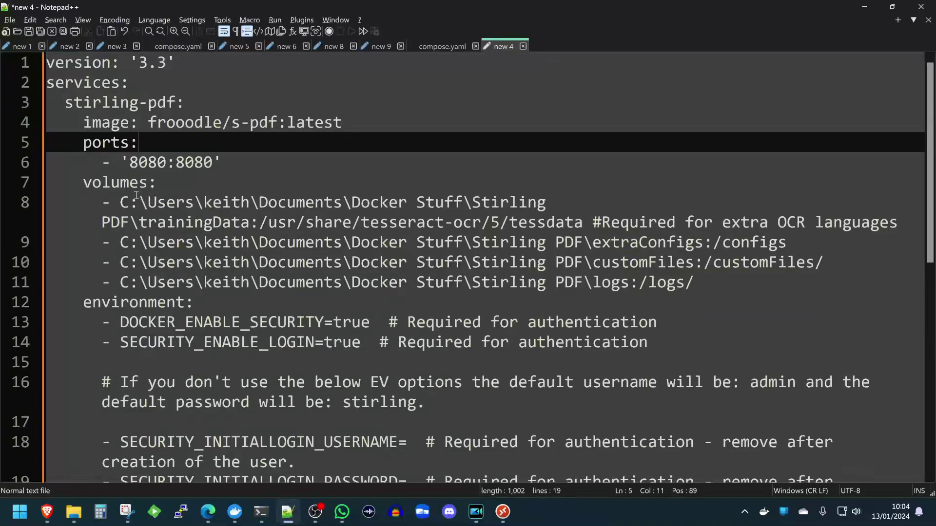
drag(120, 185, 463, 283)
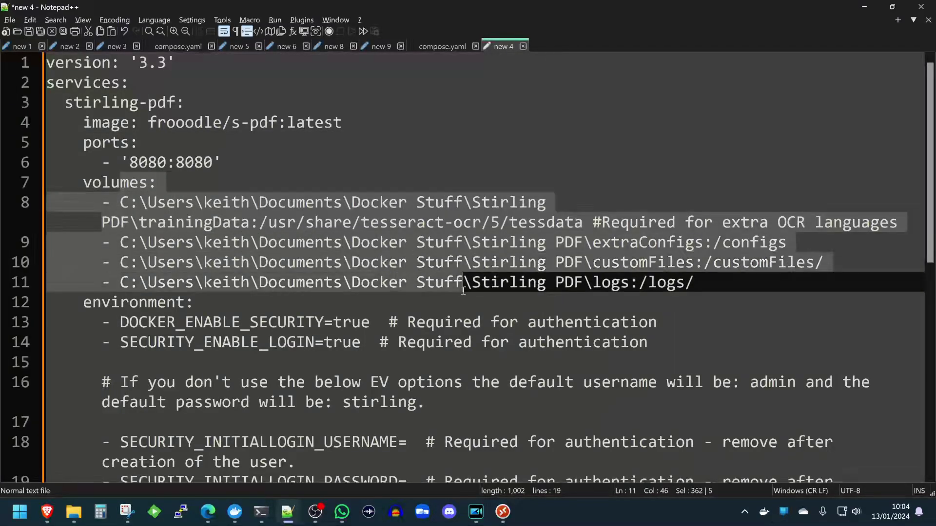
click(150, 163)
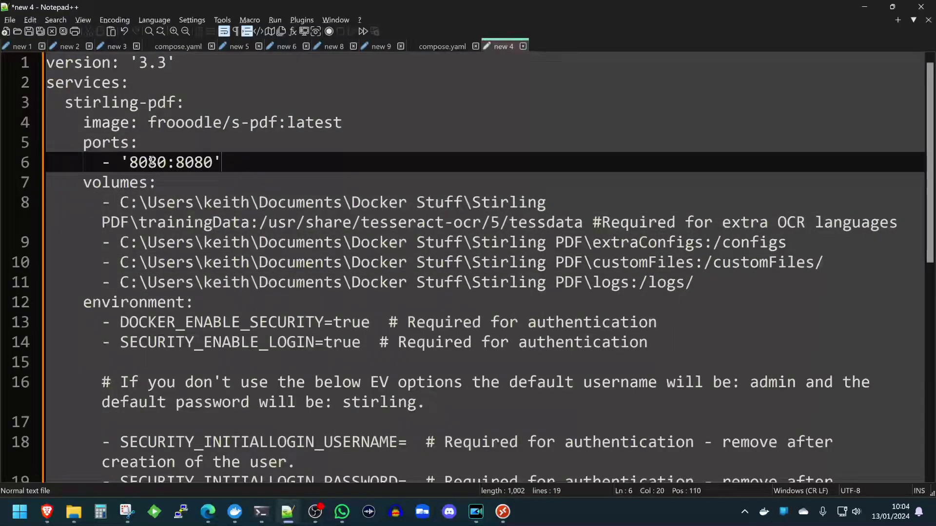
double_click(150, 163)
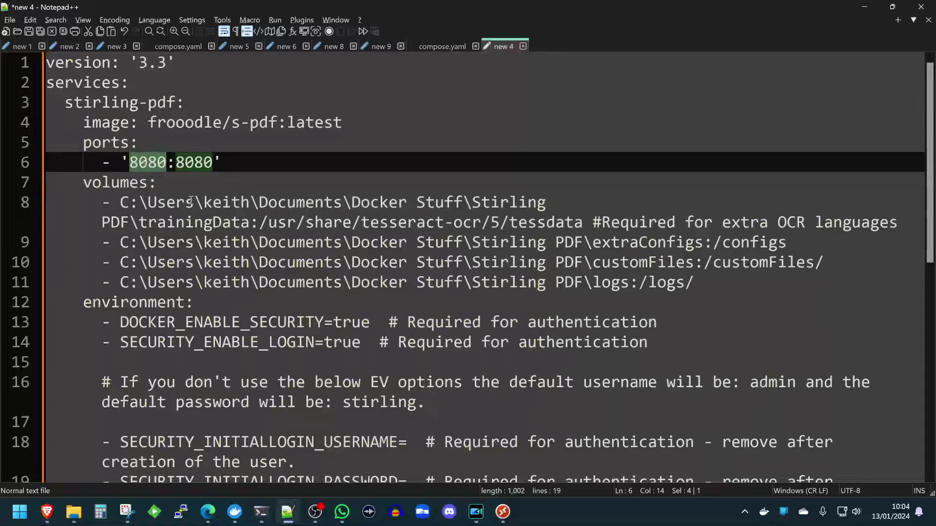
text(9666)
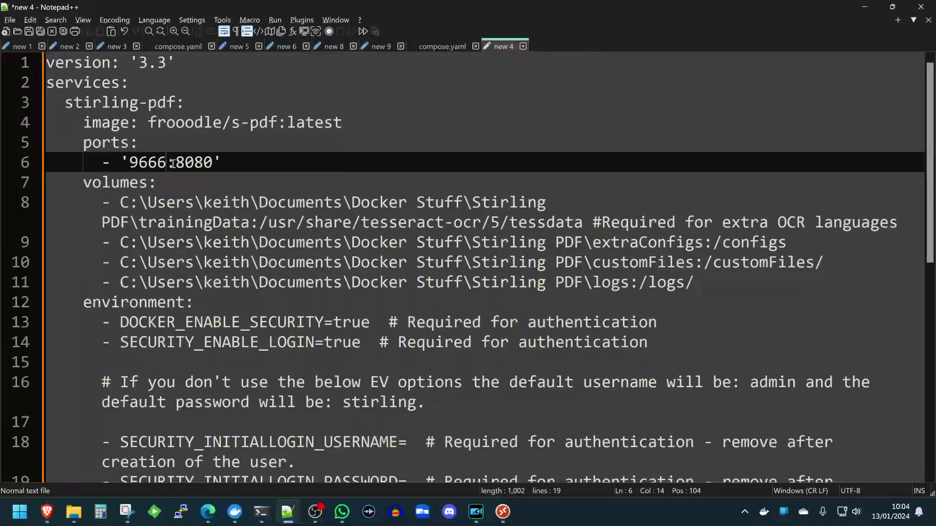
drag(171, 164, 214, 164)
click(213, 163)
scroll(138, 217, down, 2)
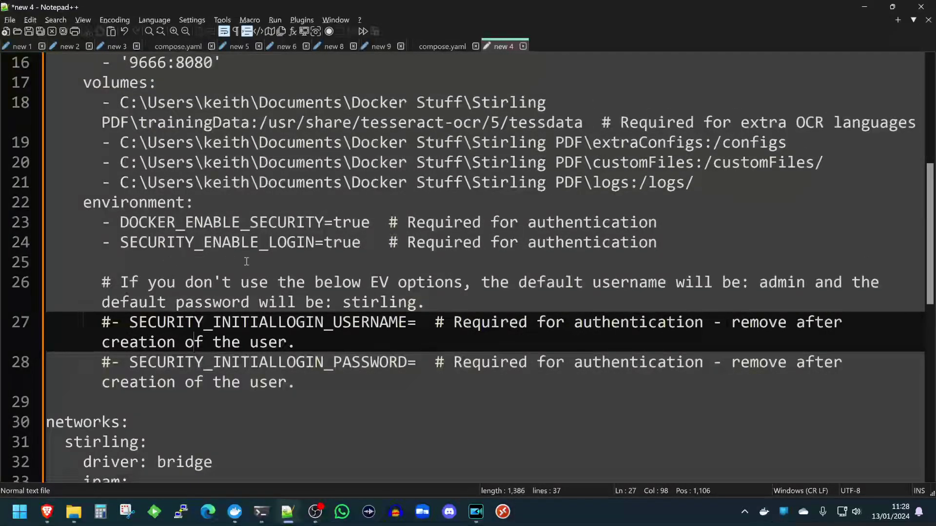
click(176, 222)
click(268, 242)
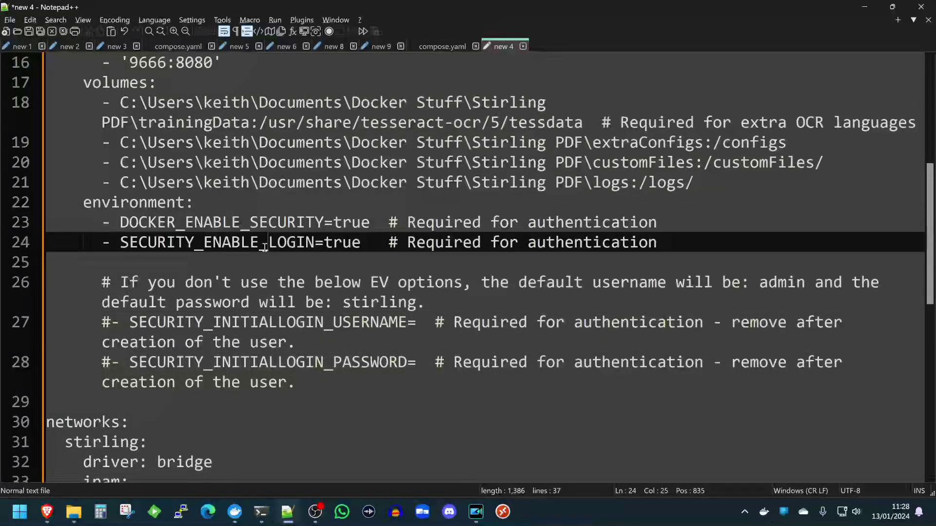
click(287, 223)
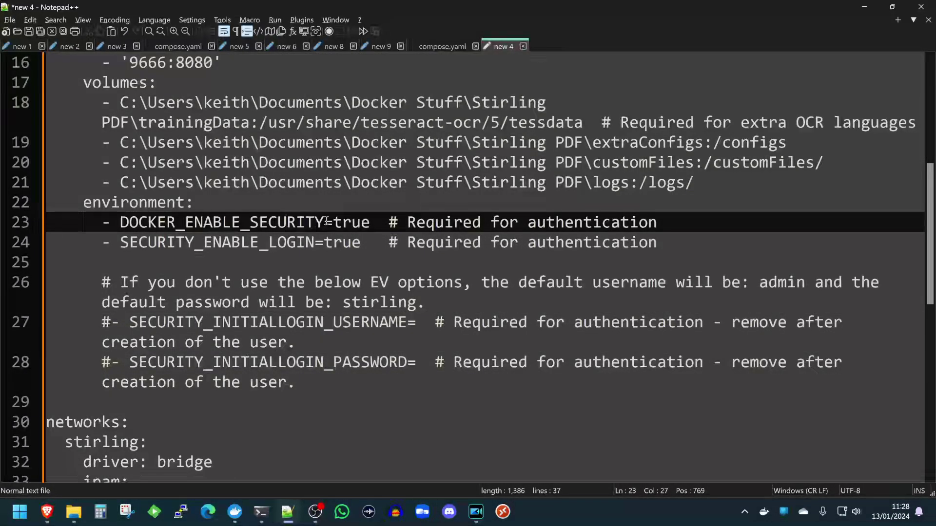
key(Right)
key(Right)
key(Right)
key(Right)
key(Right)
key(Right)
key(Right)
key(Right)
key(Right)
click(269, 242)
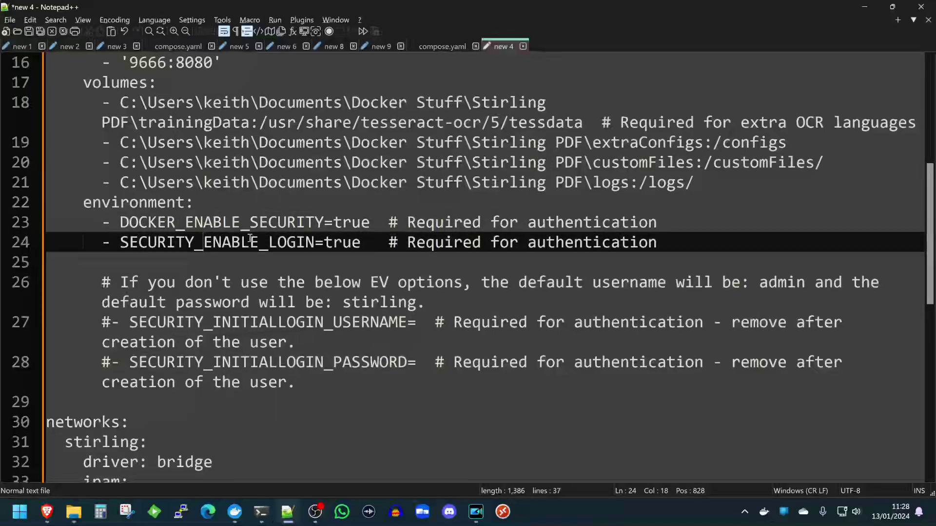
click(343, 244)
Uncomment the initial-login username and password lines, then re-comment the username line
click(103, 325)
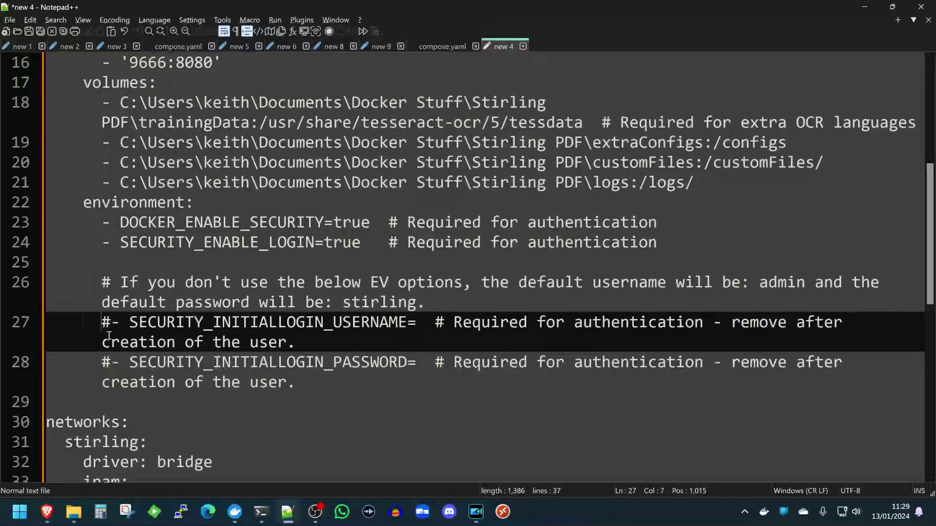
key(Delete)
click(109, 364)
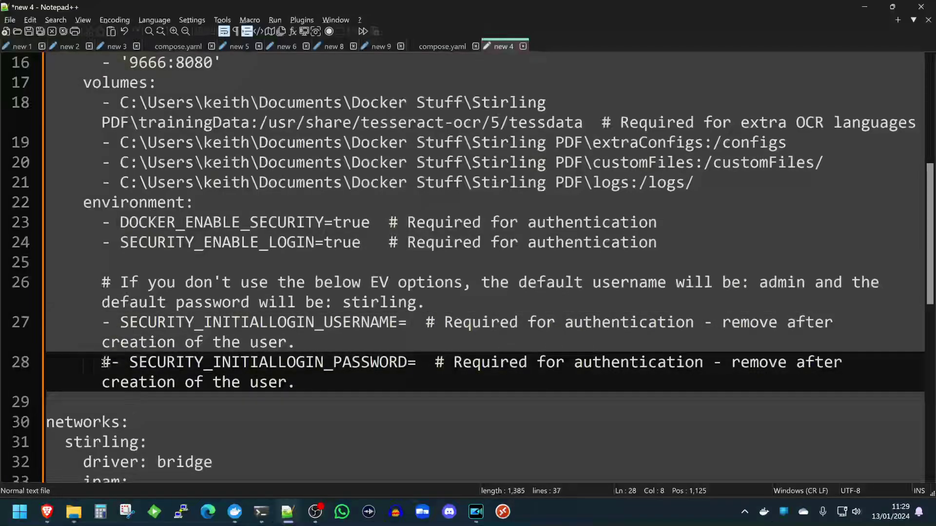
key(BackSpace)
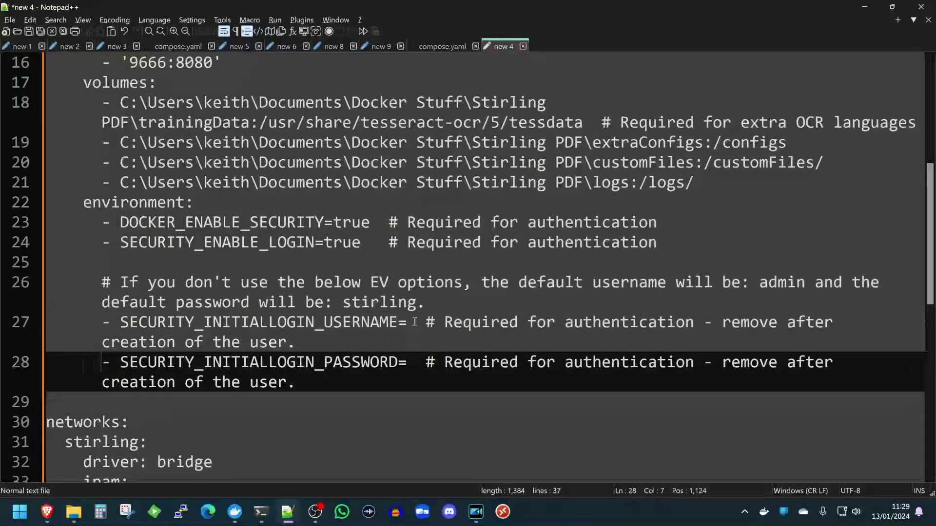
click(414, 322)
click(408, 363)
click(105, 323)
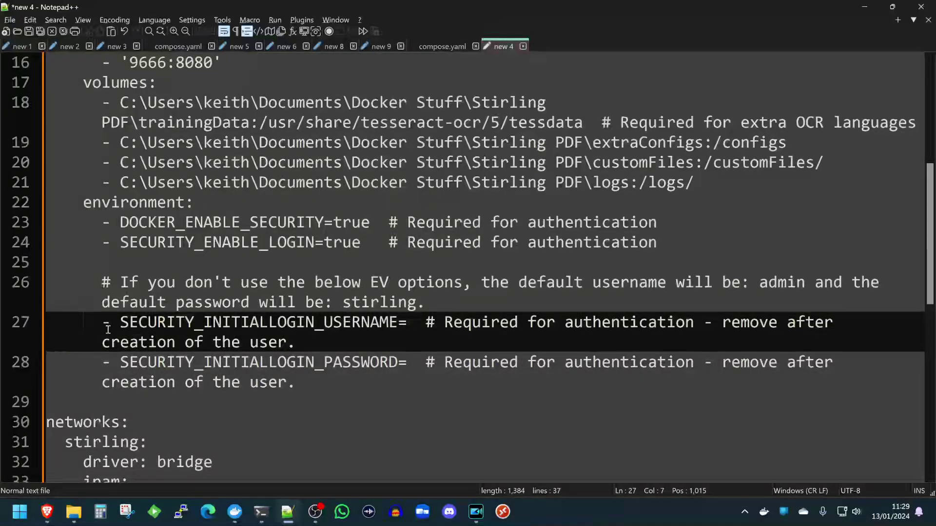
text(#)
Clear the example username and password values and comment out both initial-login lines
click(106, 363)
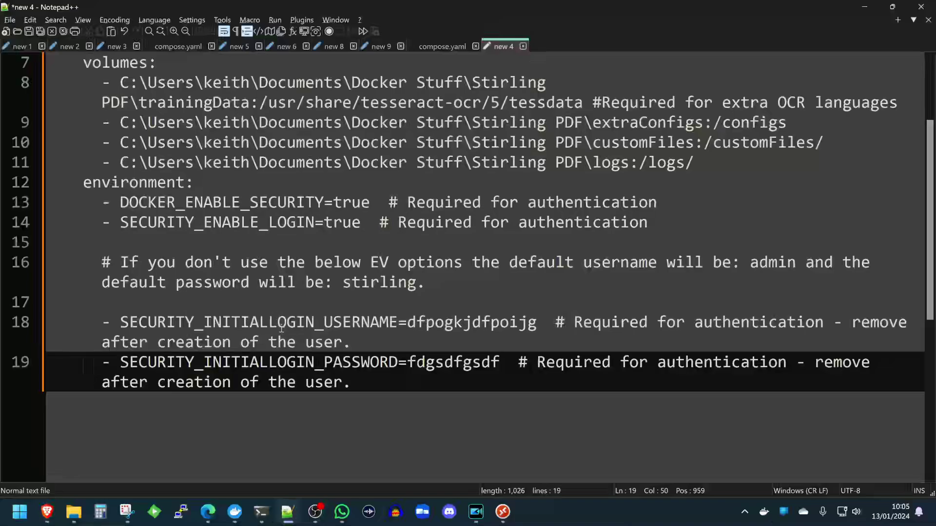
key(BackSpace)
key(BackSpace)
key(BackSpace)
key(BackSpace)
key(BackSpace)
key(BackSpace)
key(BackSpace)
key(BackSpace)
key(BackSpace)
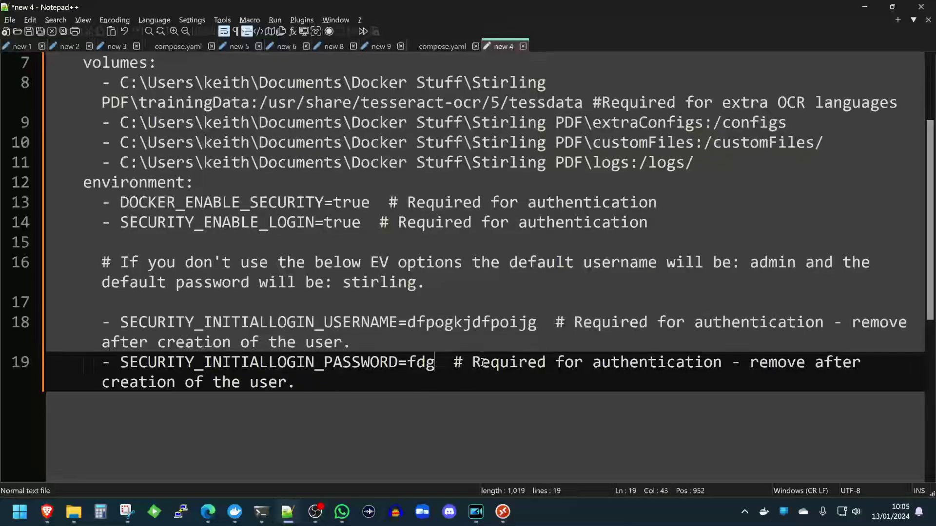
key(BackSpace)
click(534, 323)
key(BackSpace)
key(BackSpace)
key(BackSpace)
key(BackSpace)
key(BackSpace)
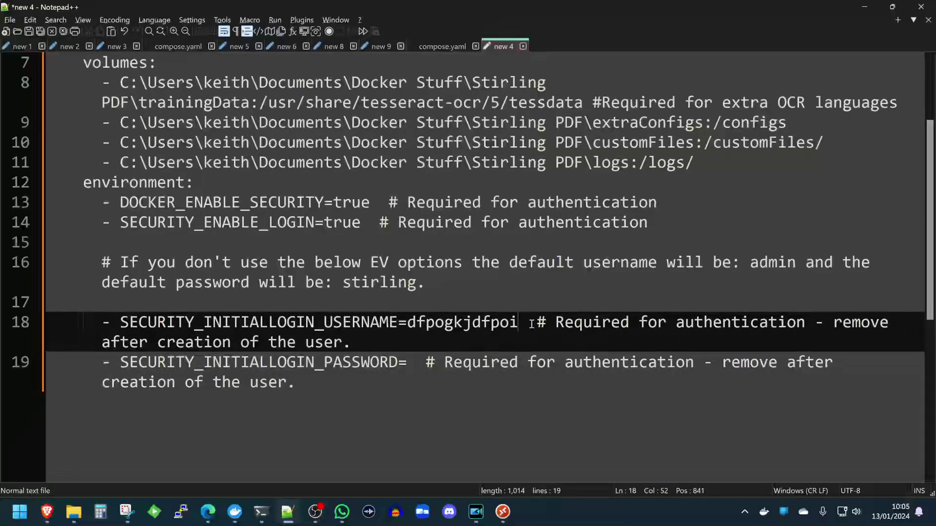
key(BackSpace)
key(BackSpace)
key(BackSpace)
key(BackSpace)
key(BackSpace)
key(BackSpace)
key(BackSpace)
key(BackSpace)
key(BackSpace)
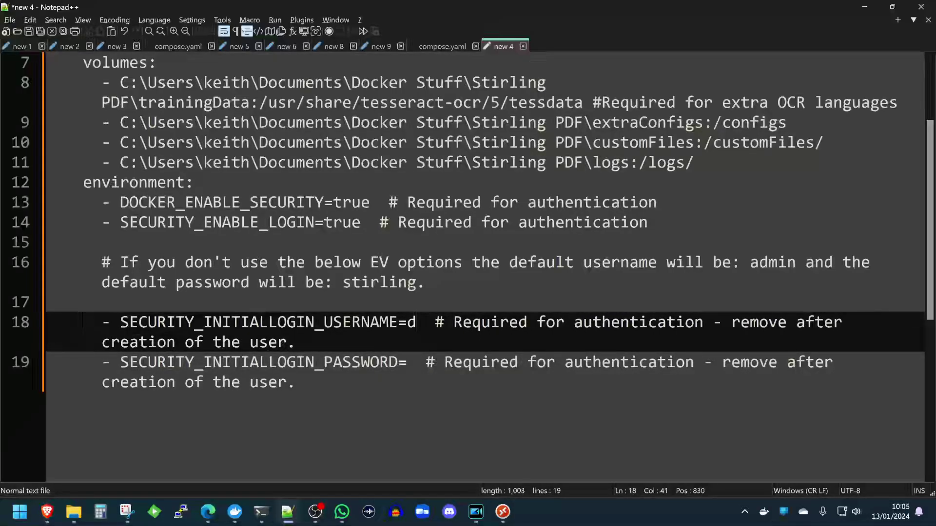
click(103, 325)
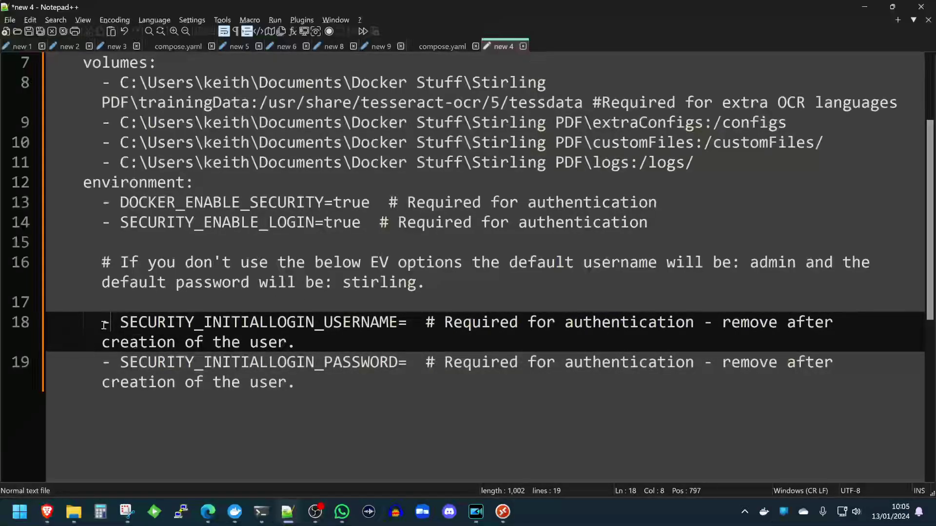
text(#)
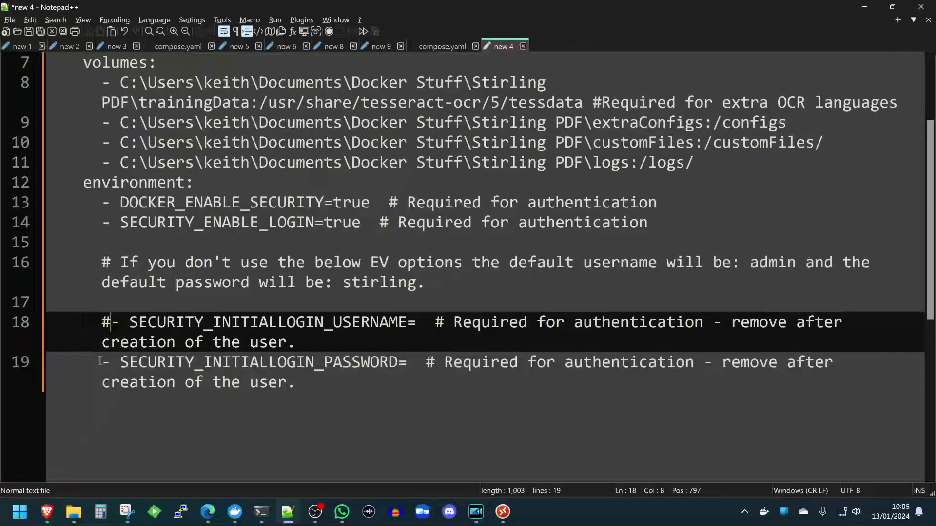
click(105, 361)
text(#)
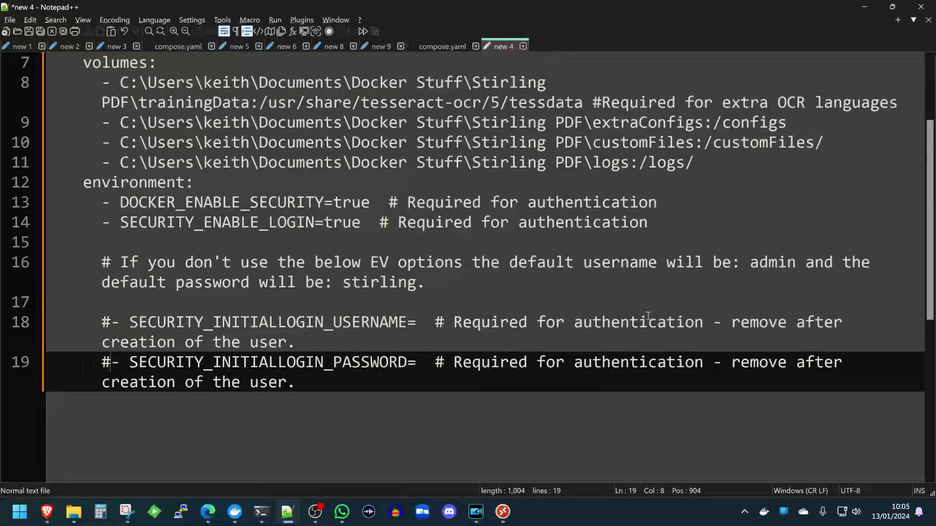
Highlight the default username admin and its default password in the note above
double_click(769, 261)
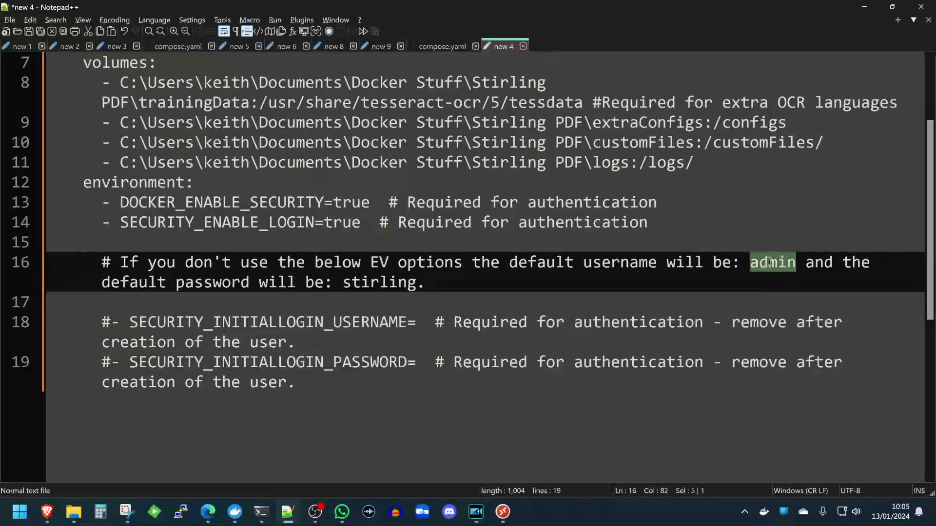
click(382, 285)
double_click(385, 284)
click(454, 290)
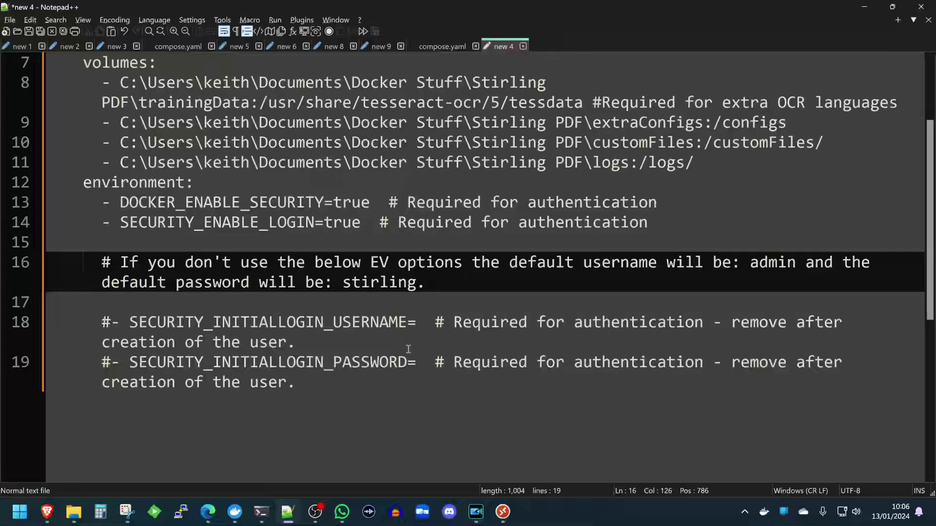
Scroll to the top of the compose file and select its entire contents
scroll(412, 347, up, 2)
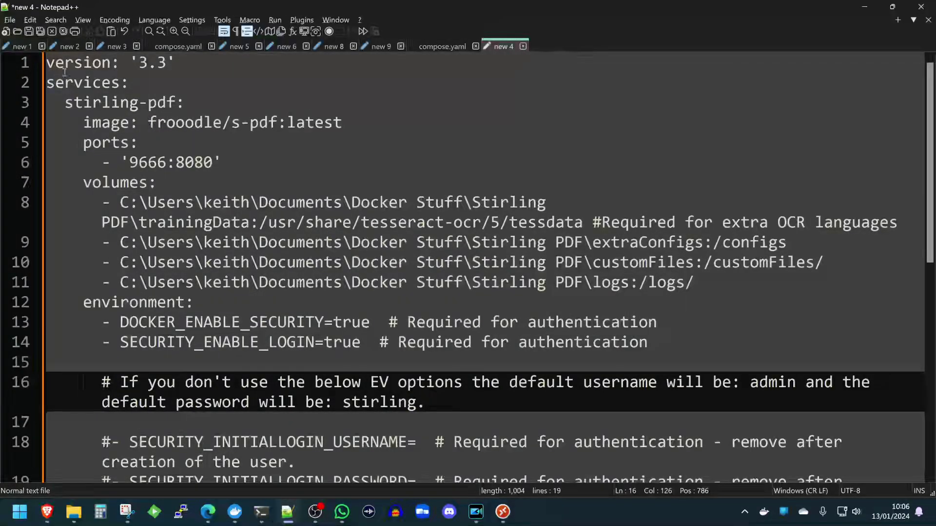
key(ctrl+a)
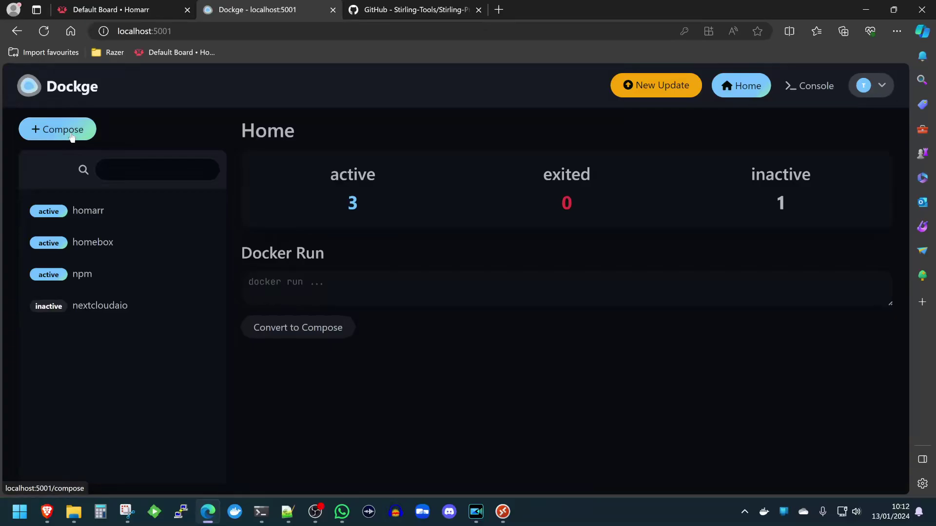
Start a new Dockge compose stack with the pasted YAML and Tab-indent the networks block
click(71, 137)
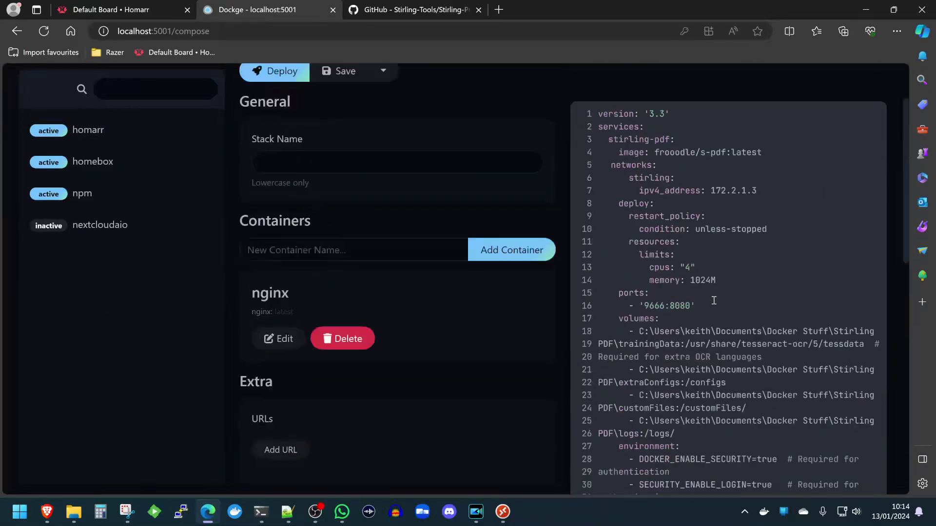
scroll(713, 301, up, 2)
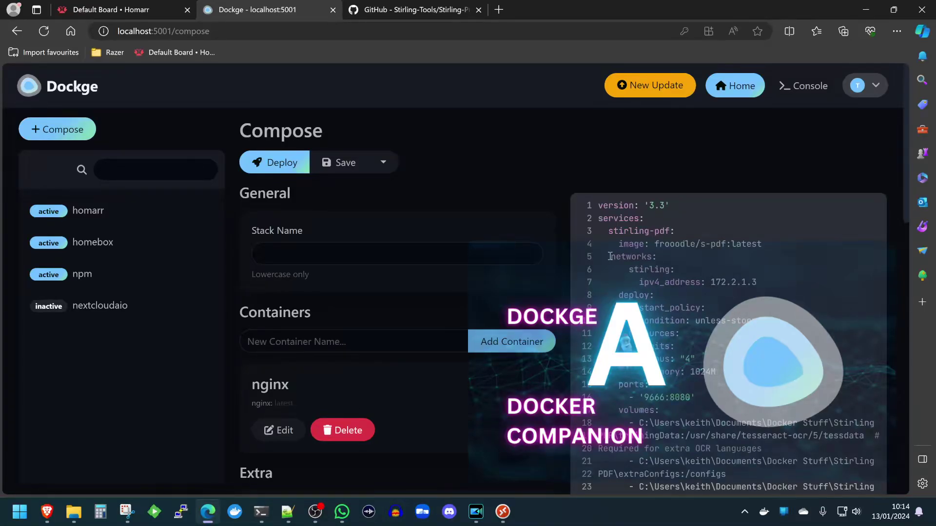
drag(610, 257, 773, 281)
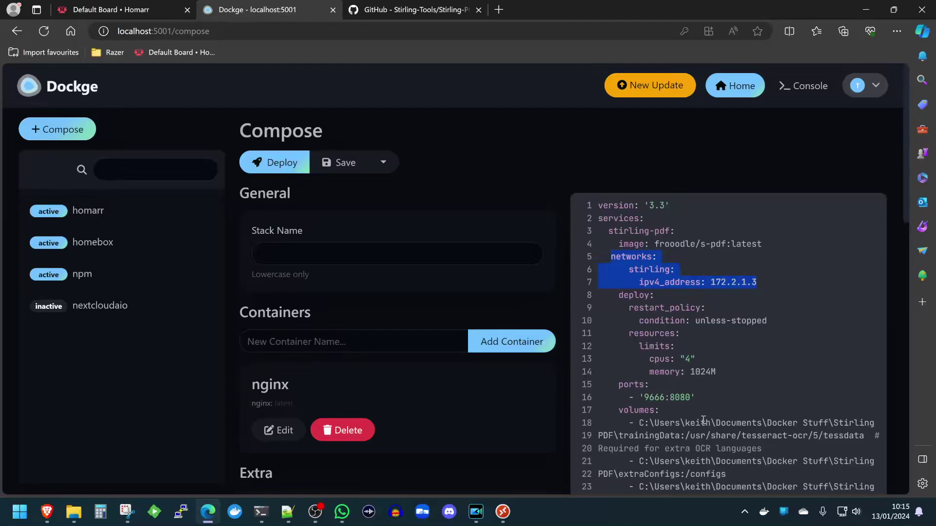
scroll(683, 375, down, 9)
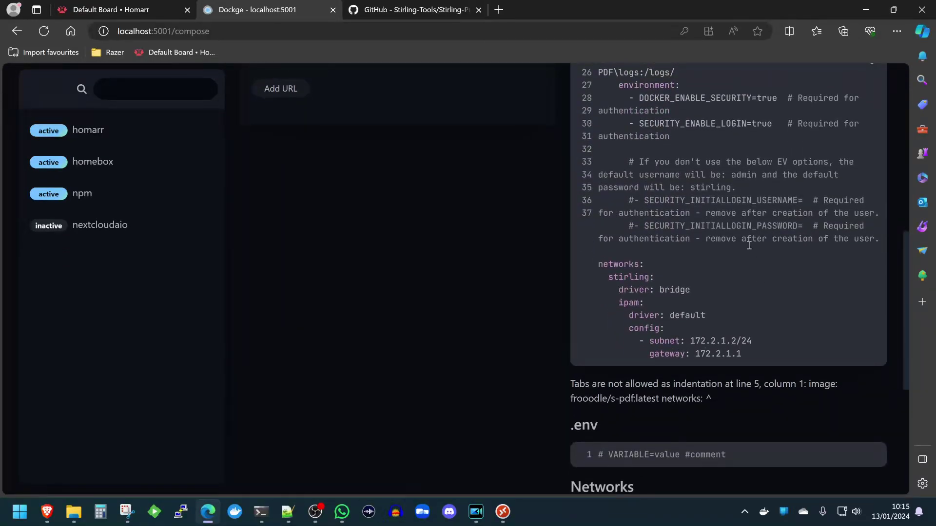
key(Tab)
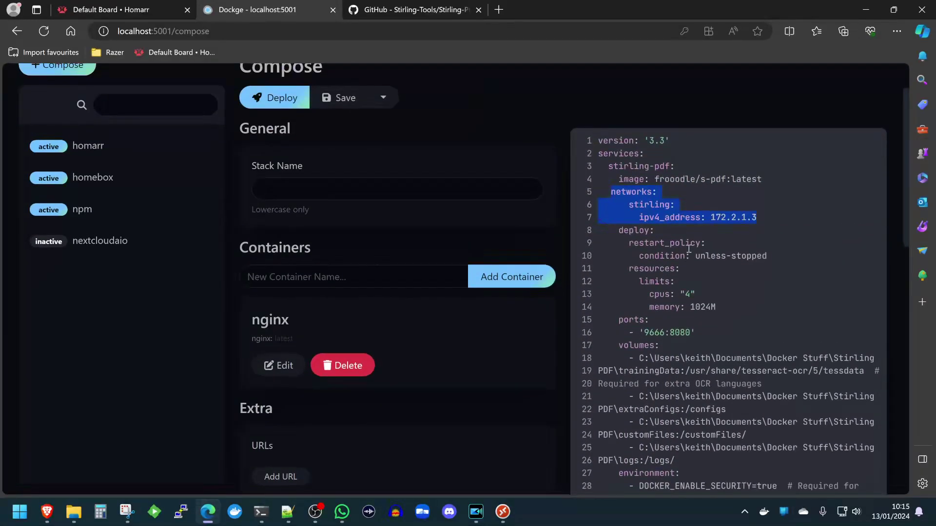
Enter 'stirling' as the stack name and deploy it to pull the stirling-pdf image
click(679, 161)
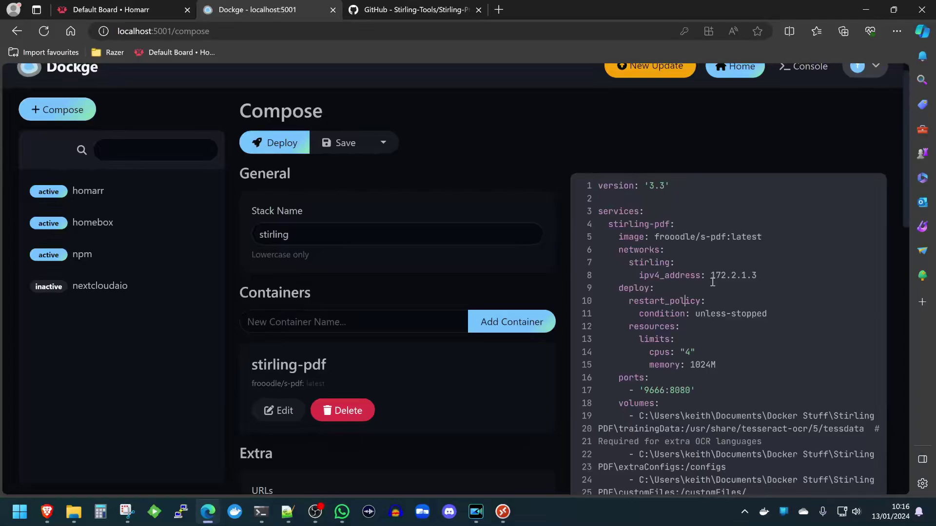
click(347, 227)
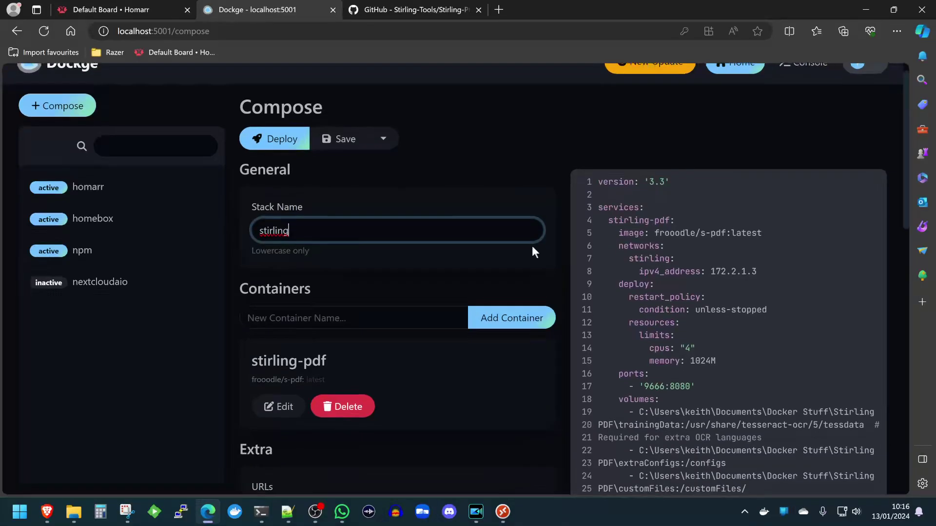
scroll(531, 245, down, 5)
scroll(545, 305, up, 5)
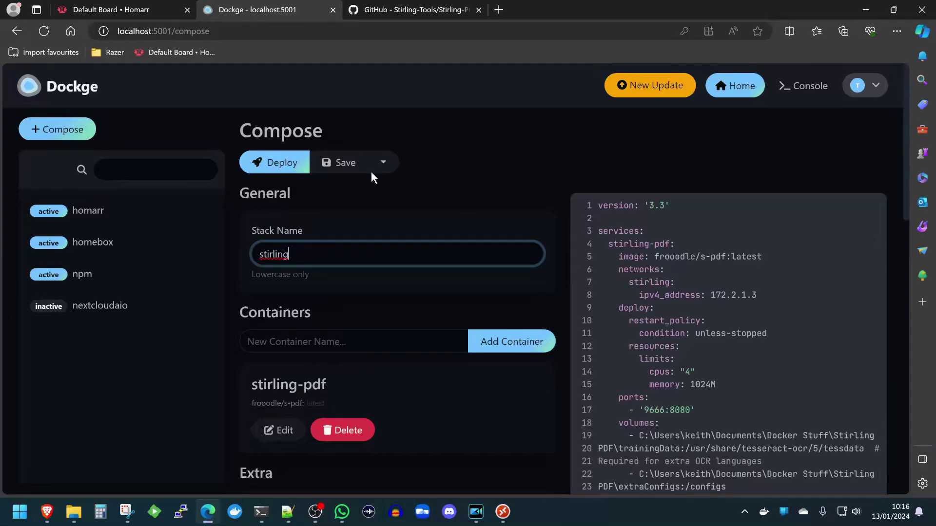
click(275, 163)
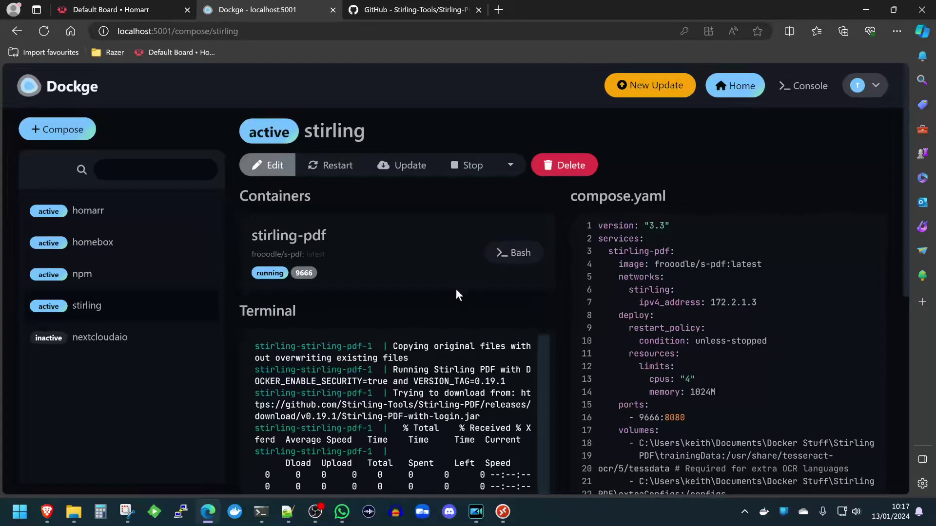
Open the stirling-pdf container's 9666 port link to reach the Stirling PDF login page
scroll(458, 295, down, 3)
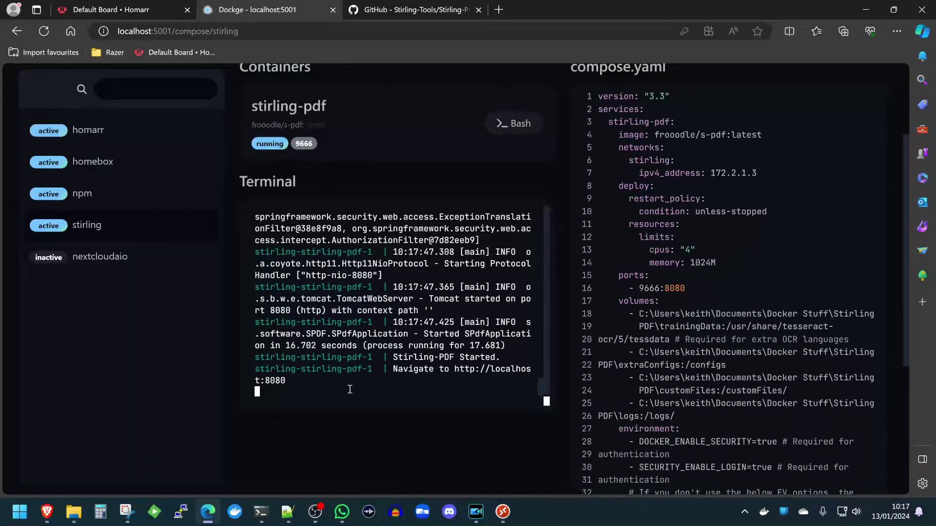
click(303, 145)
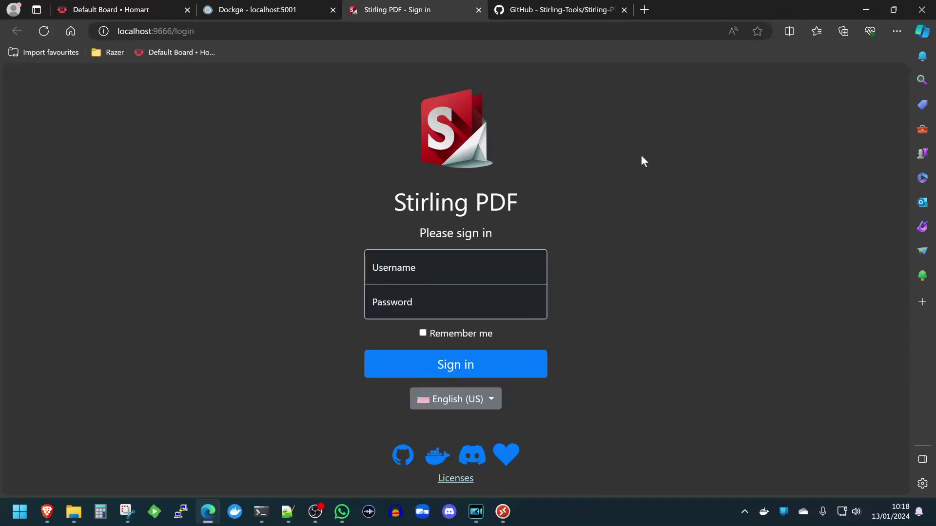
Sign in to Stirling PDF as admin with the default password
click(444, 257)
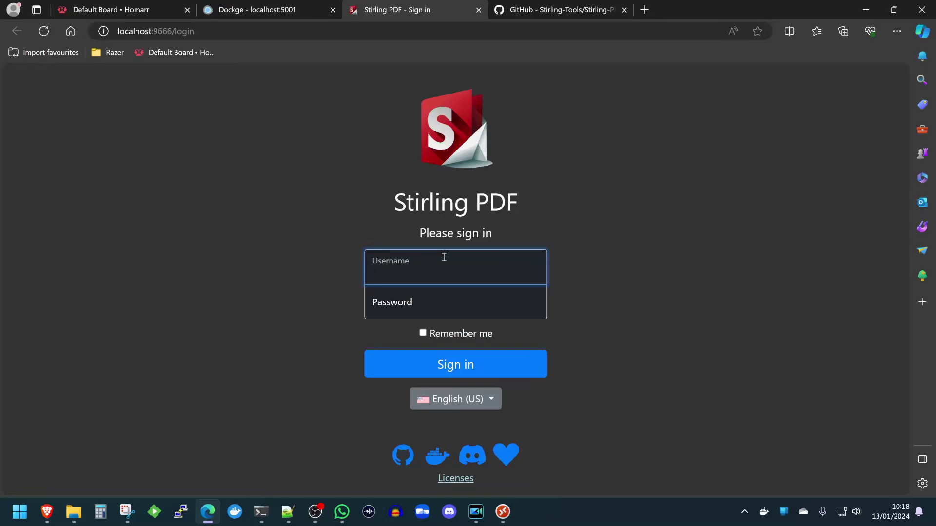
key(Tab)
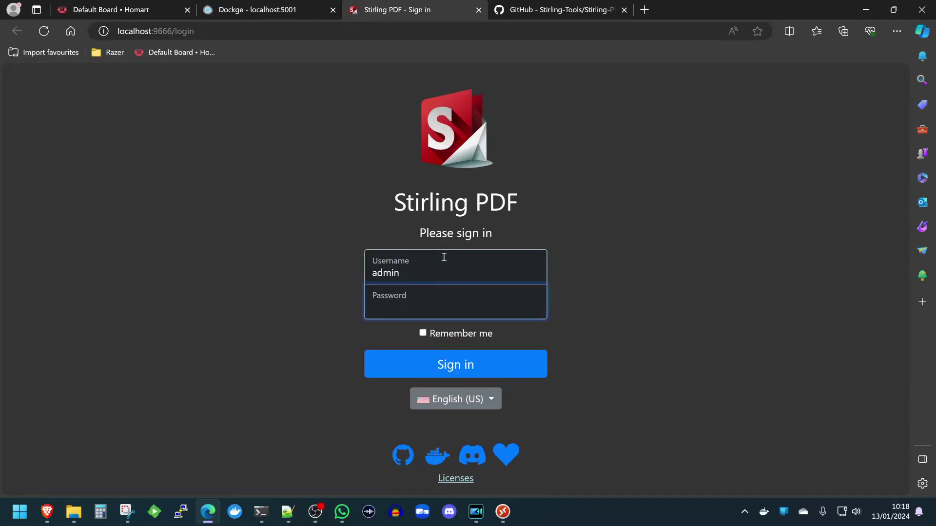
key(Return)
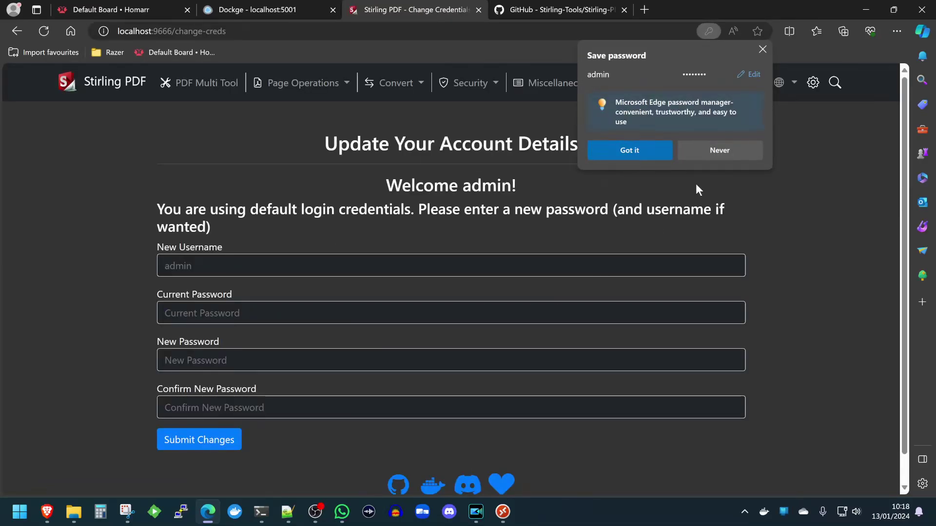
Dismiss the save-password prompt, then submit new username test with the current and new passwords
click(712, 152)
click(193, 257)
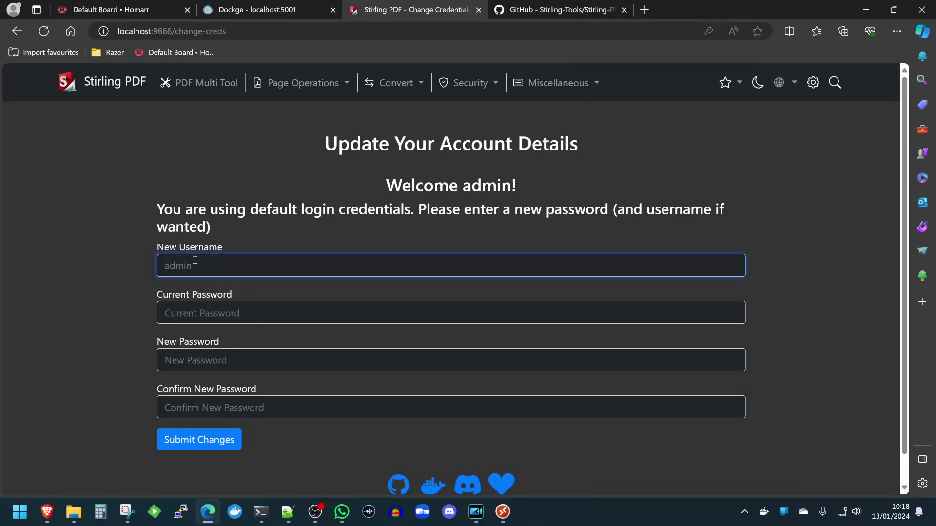
text(test)
key(Tab)
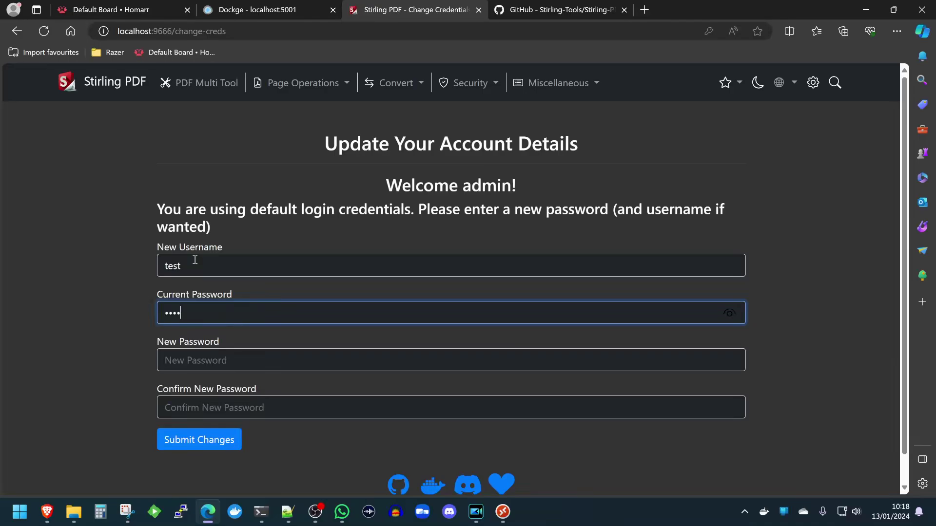
key(Tab)
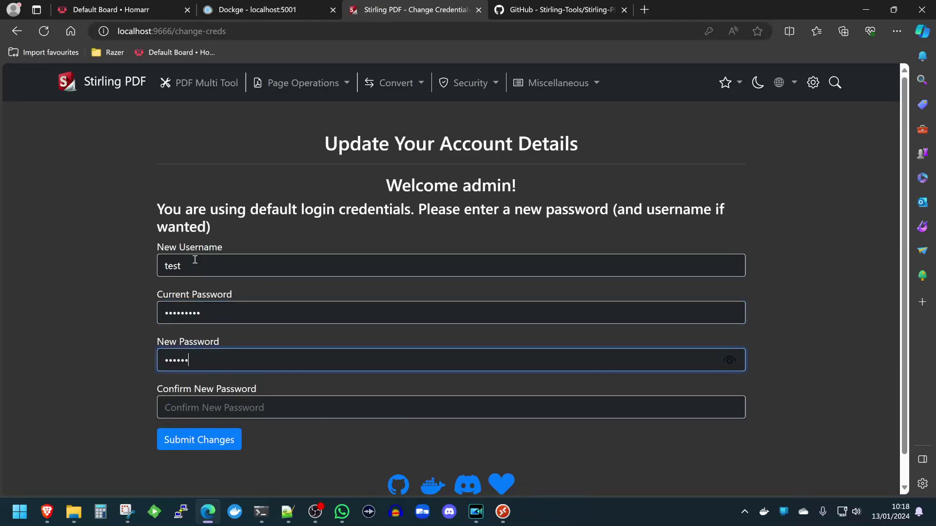
key(Tab)
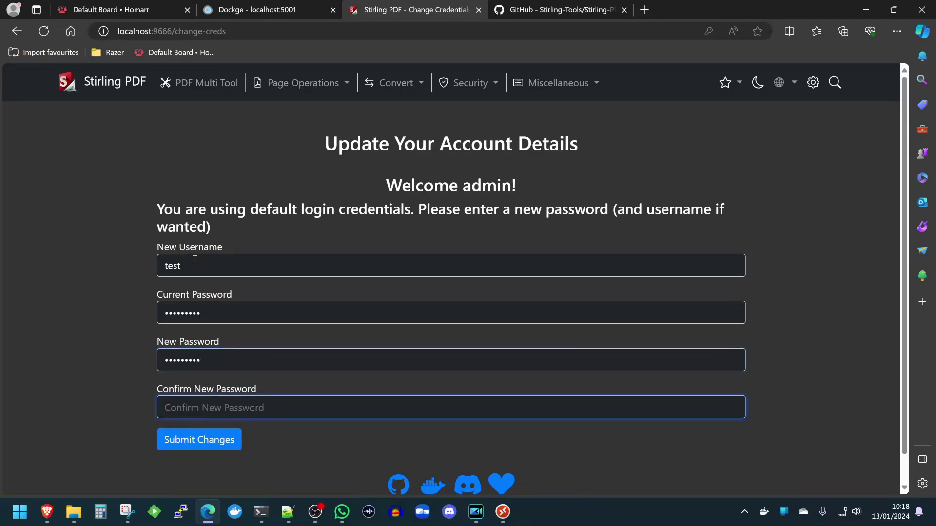
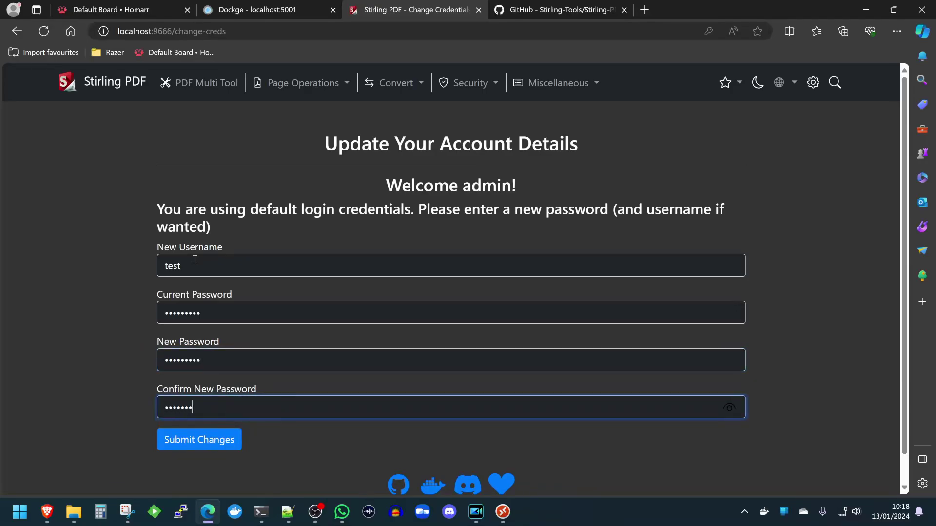
double_click(226, 306)
text(stirling)
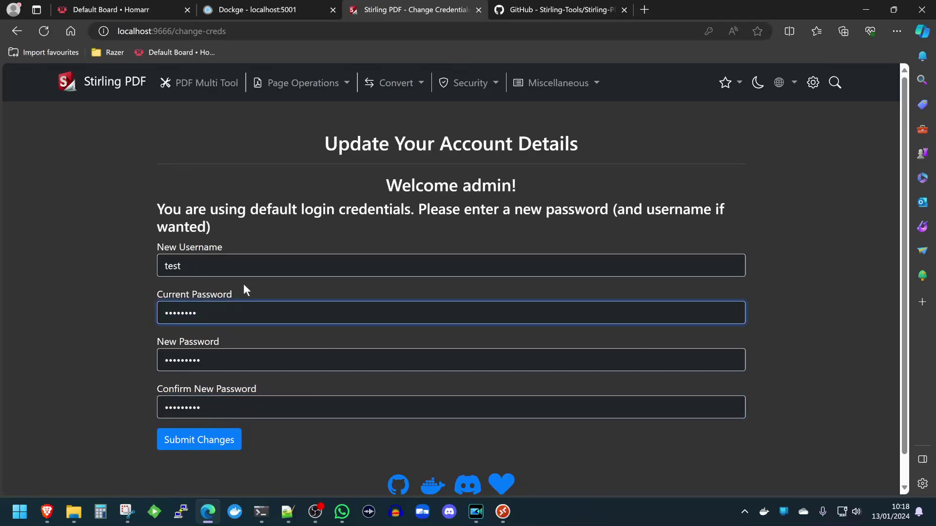
click(224, 441)
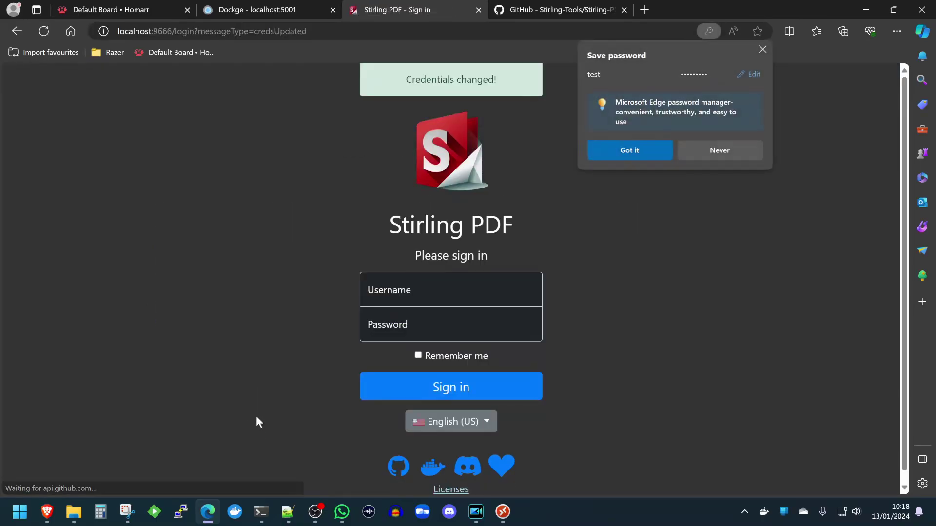
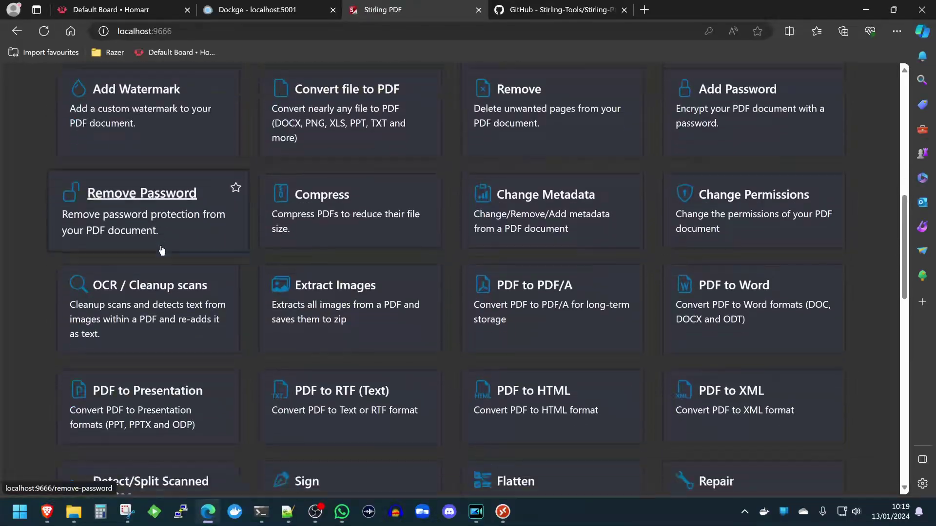
scroll(389, 307, down, 3)
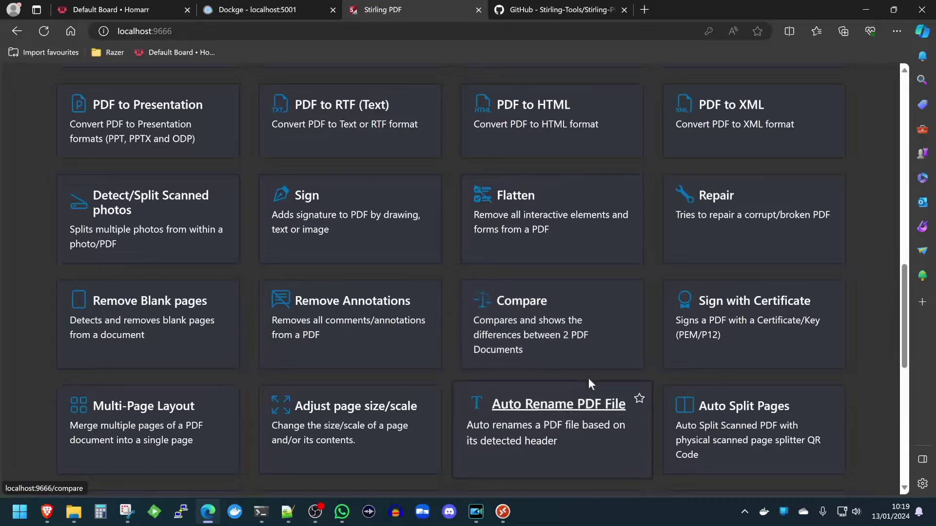
scroll(487, 234, down, 5)
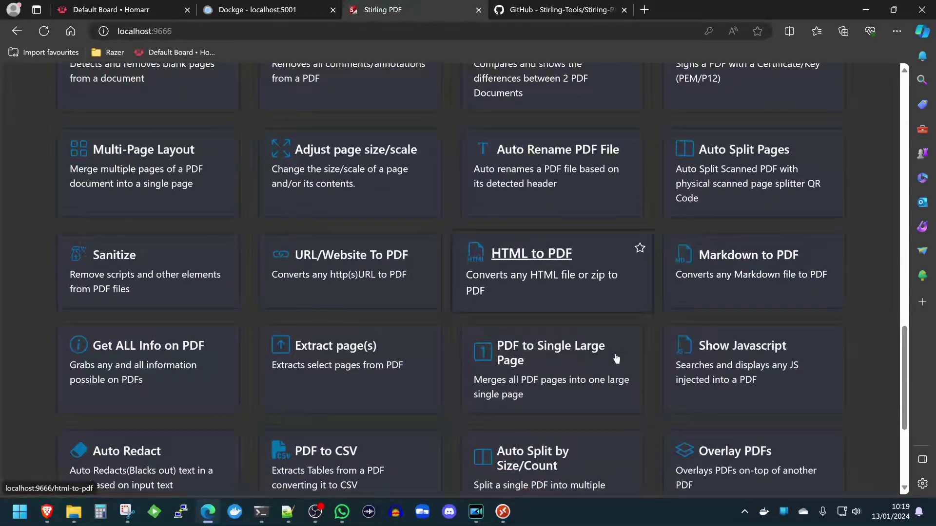
scroll(356, 335, down, 1)
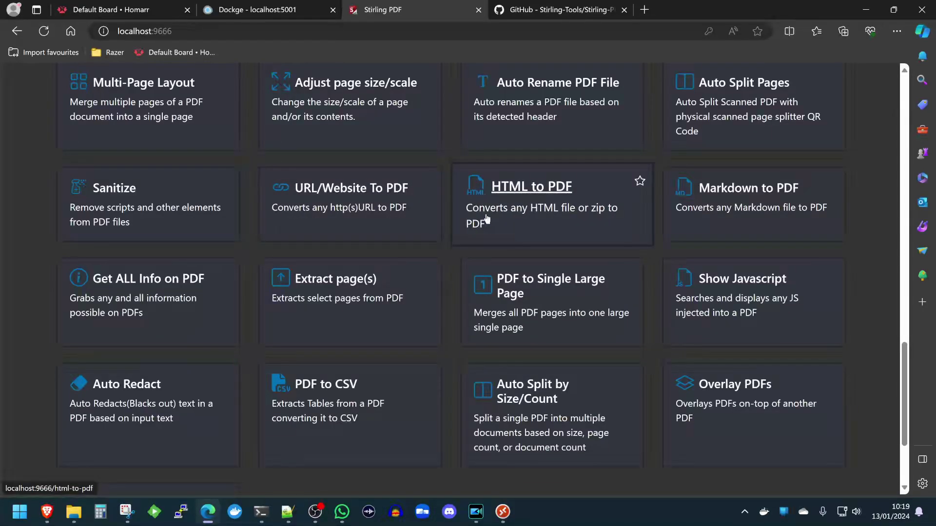
scroll(506, 267, down, 1)
scroll(504, 266, down, 1)
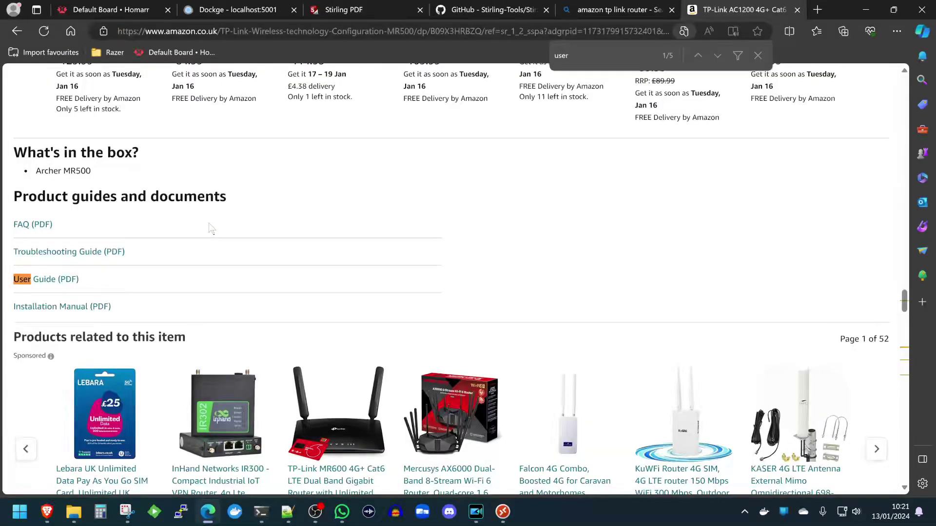
scroll(187, 271, up, 20)
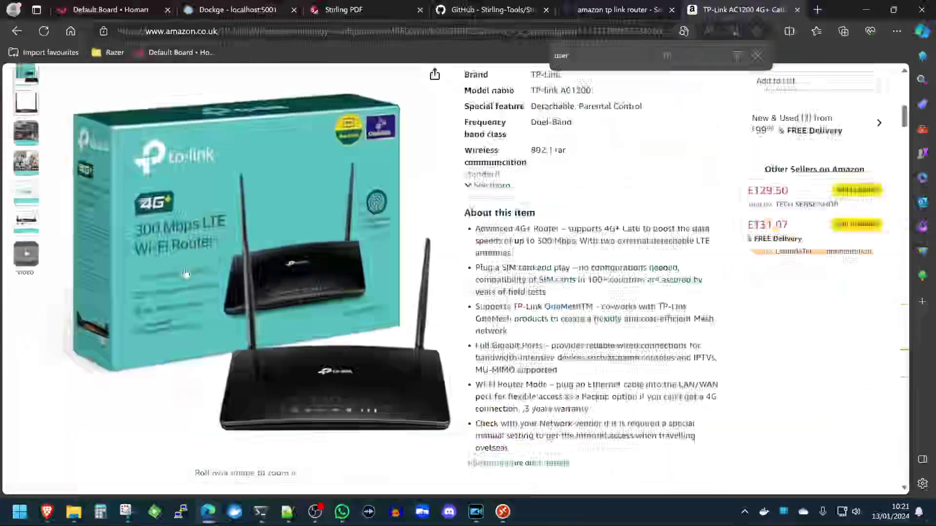
Search the Amazon product page for 'user' to find the User Guide (PDF) link
scroll(451, 319, down, 20)
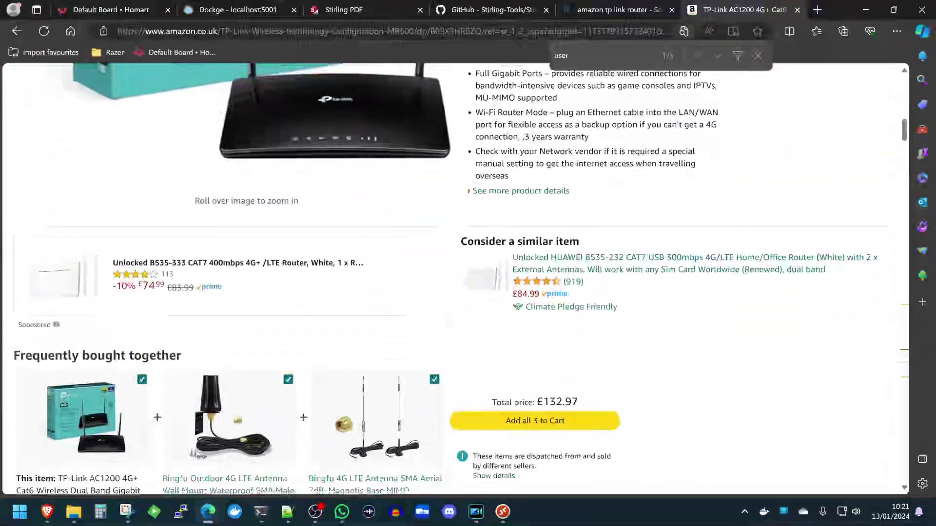
click(591, 49)
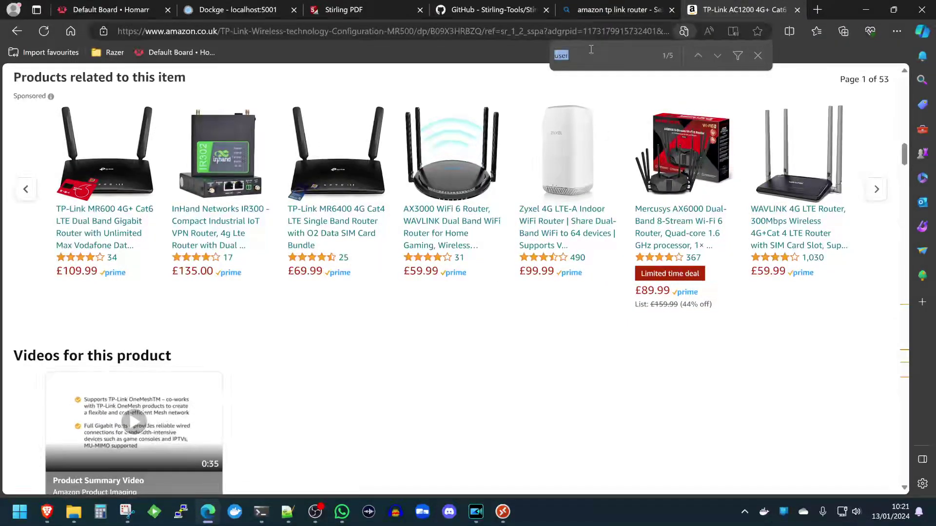
text(user)
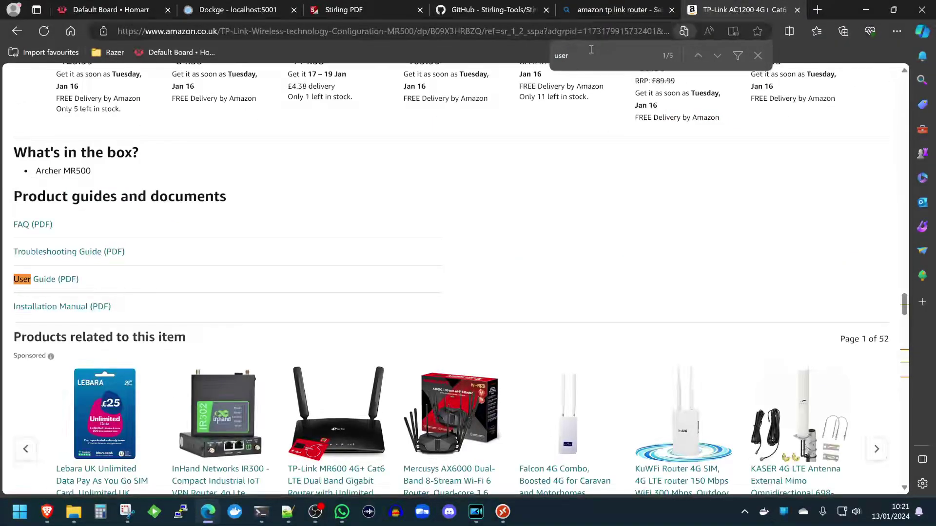
key(Return)
click(691, 55)
Open the router's User Guide PDF, select its web address, and return to Stirling PDF
click(39, 279)
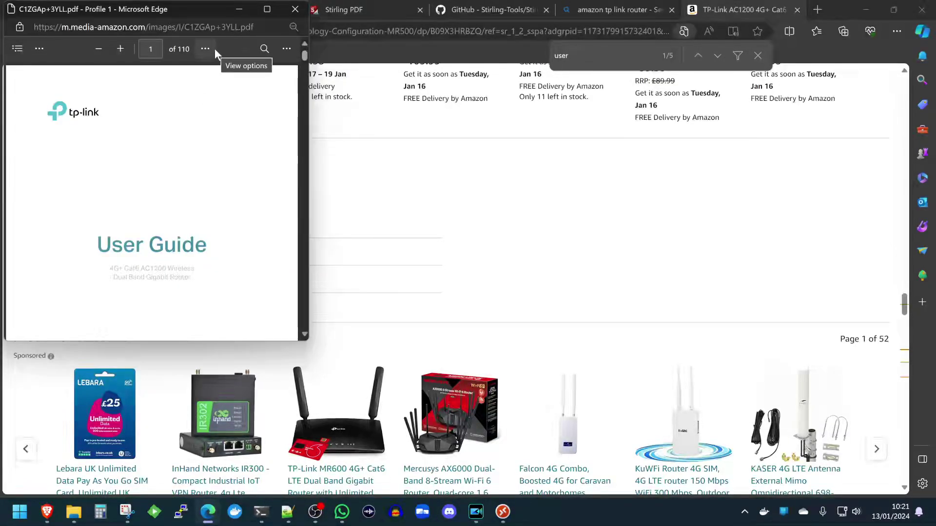
click(198, 28)
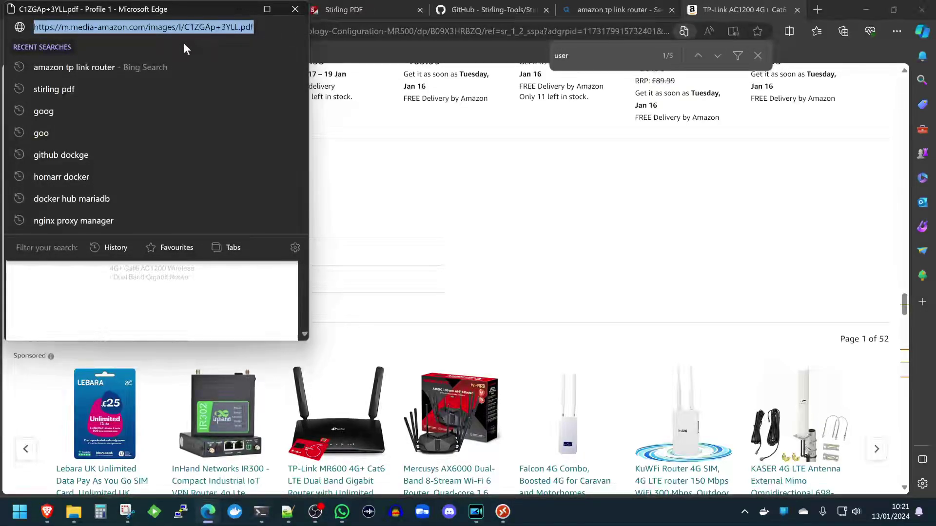
click(342, 10)
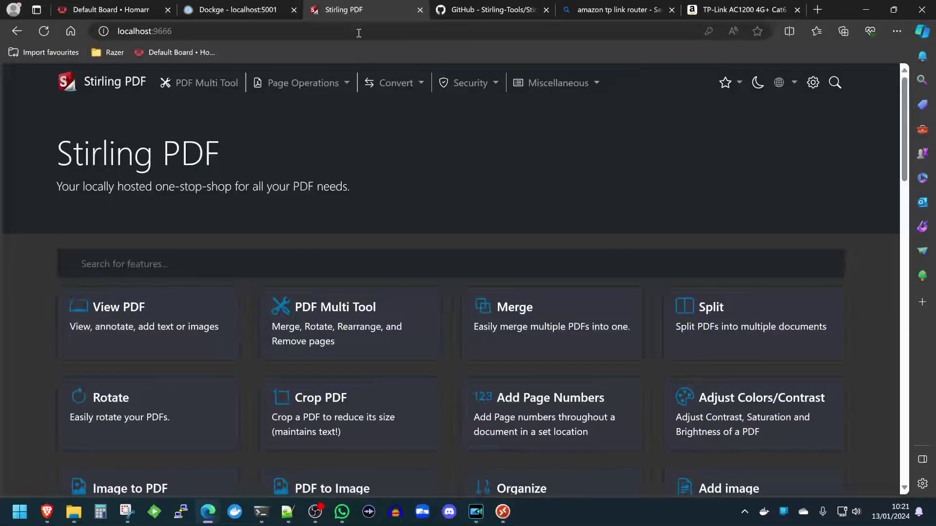
Load the TP-Link user guide into the Sign tool by pasting its web address
scroll(335, 192, down, 10)
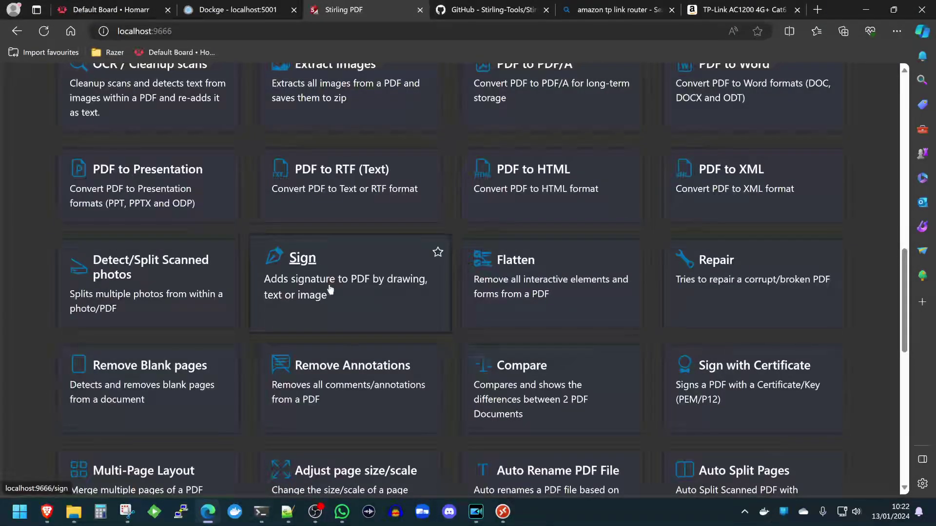
click(329, 272)
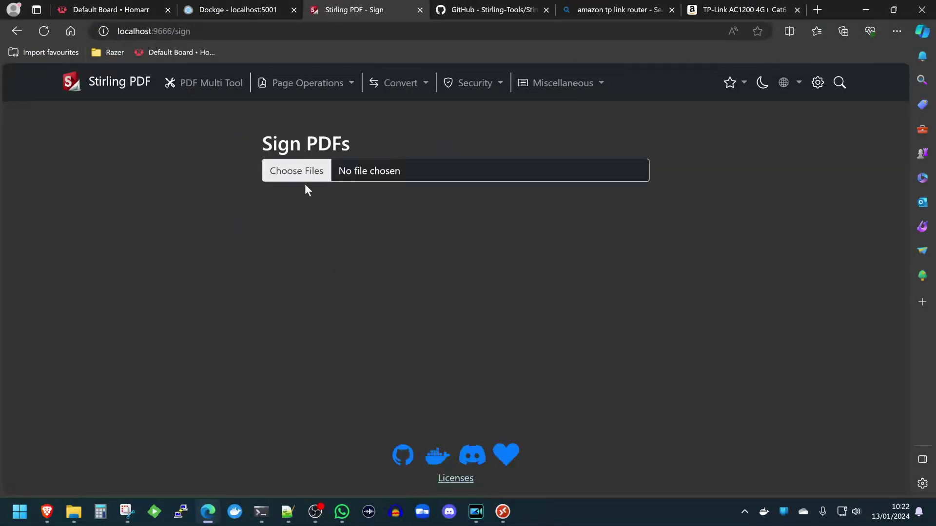
click(287, 173)
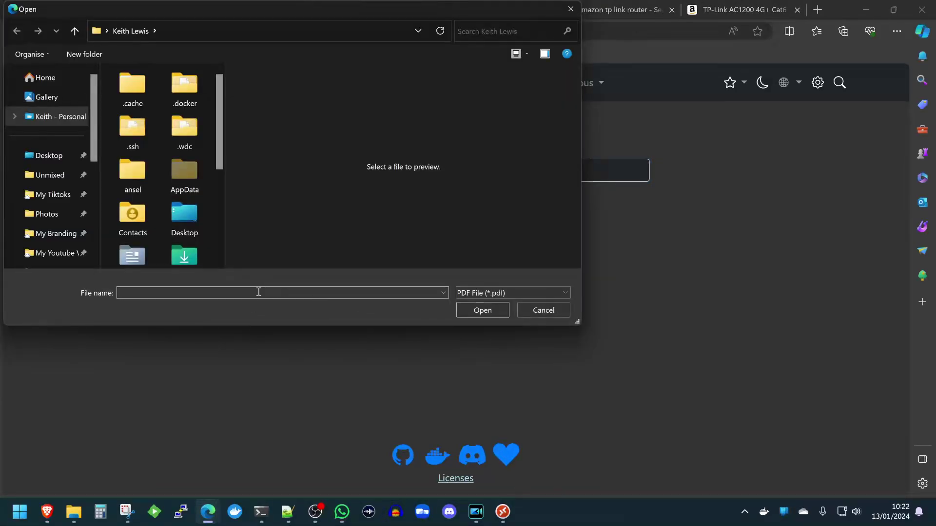
text(https://m.media-amazon.com/images/I/C17GAp+3YLL.pdf)
click(463, 310)
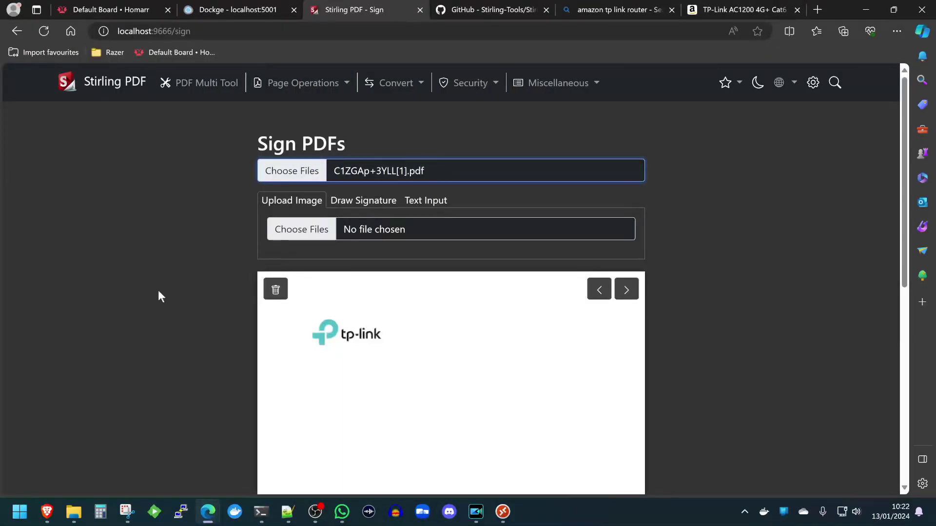
scroll(190, 298, down, 2)
scroll(361, 324, down, 4)
scroll(434, 322, up, 5)
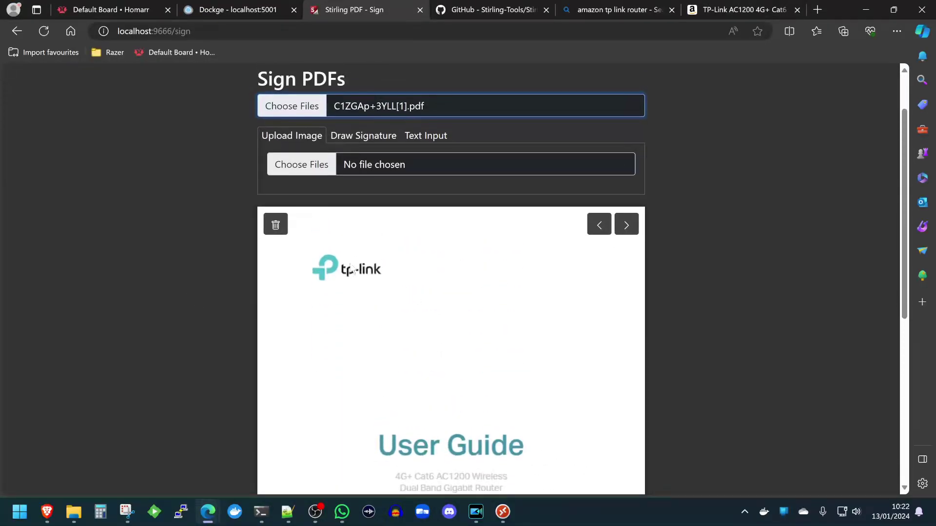
Create a text signature of the user's name and place it beneath the cover title
click(430, 140)
click(383, 194)
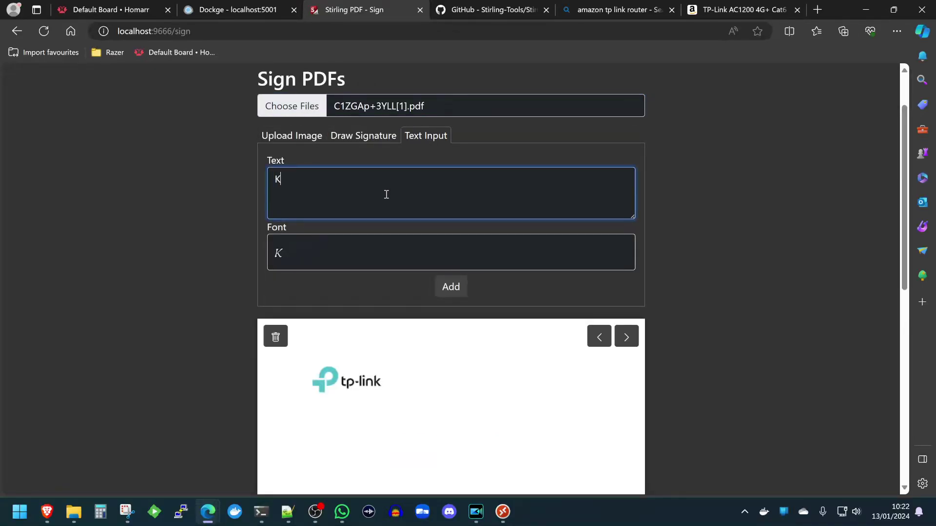
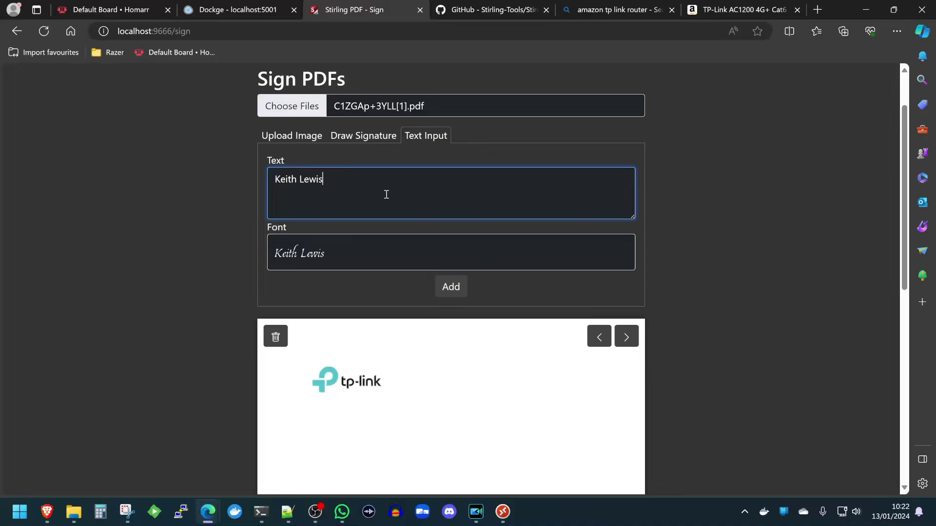
click(461, 286)
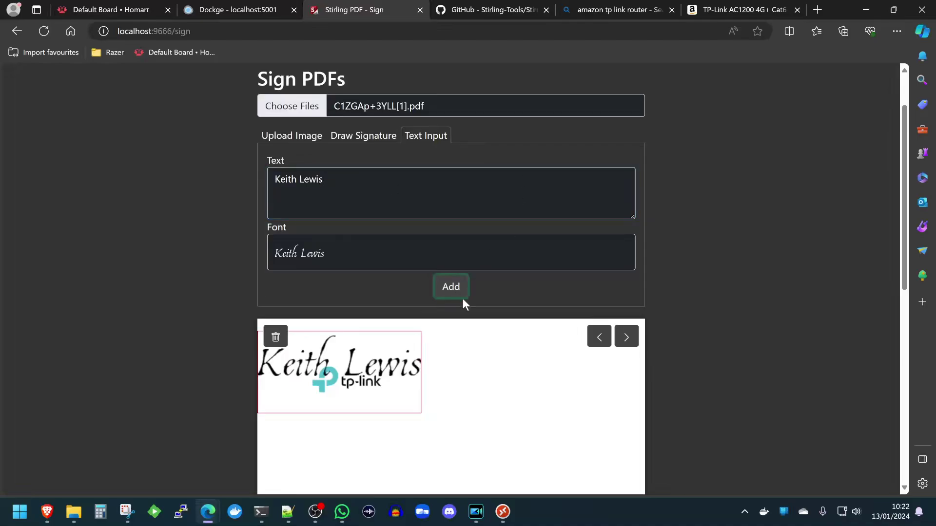
scroll(470, 328, down, 4)
mouse_move(373, 161)
mouse_down()
mouse_move(489, 250)
mouse_move(498, 306)
mouse_move(493, 224)
mouse_move(464, 327)
mouse_up()
scroll(497, 306, down, 3)
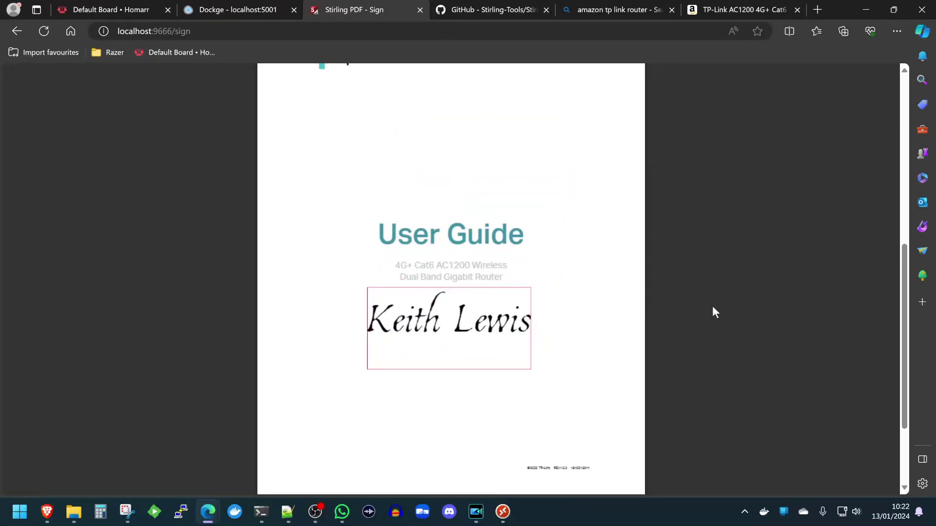
scroll(707, 312, up, 6)
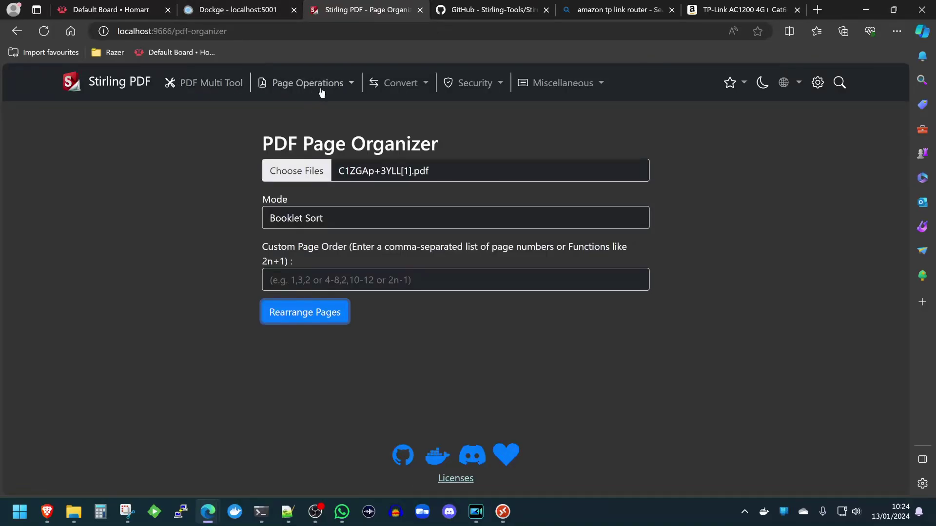
Load the user guide into PDF Multi Tool from its pasted web address
click(234, 85)
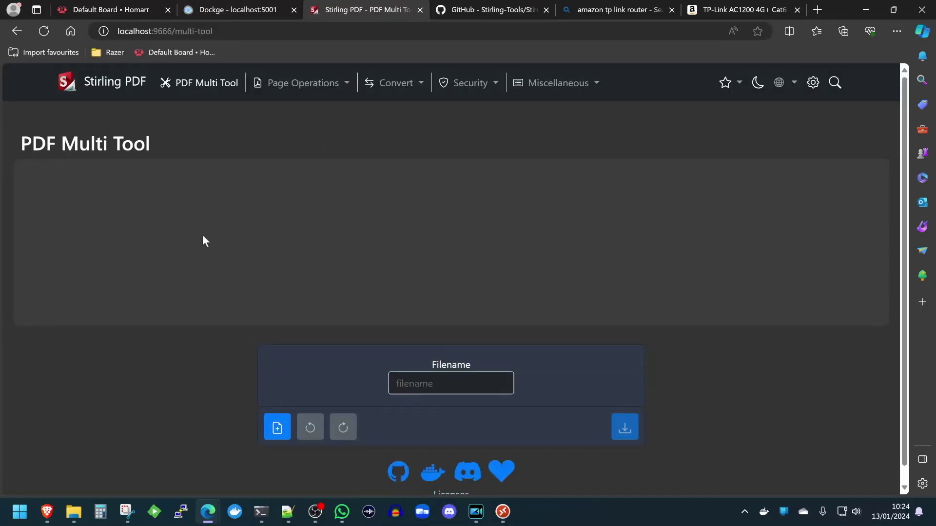
click(277, 428)
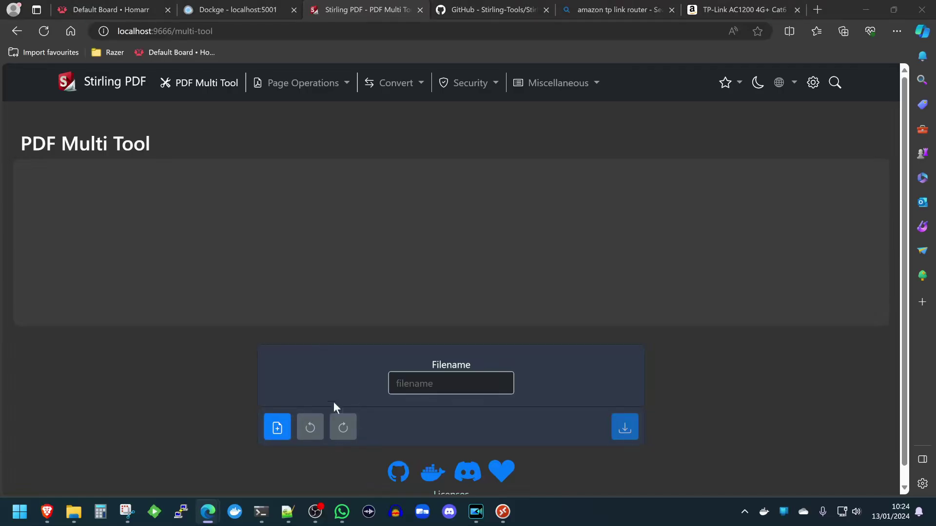
key(ctrl+v)
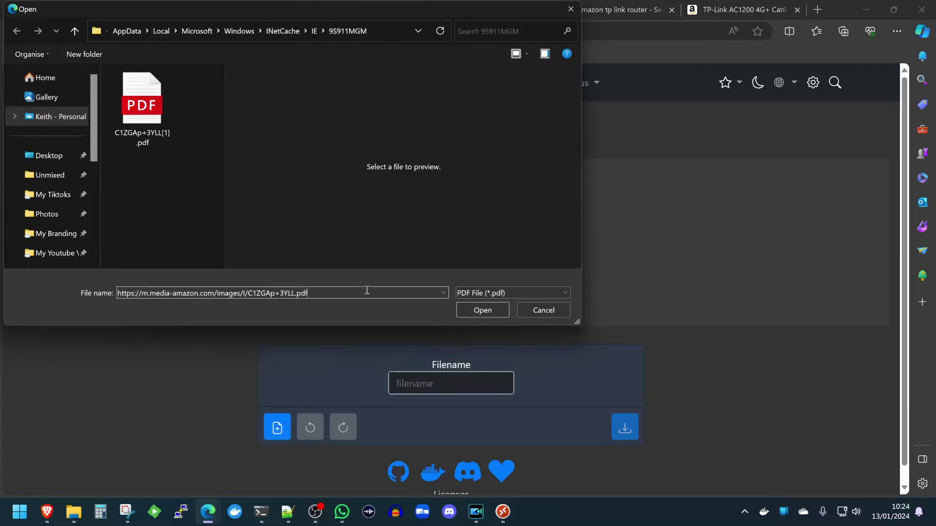
key(Return)
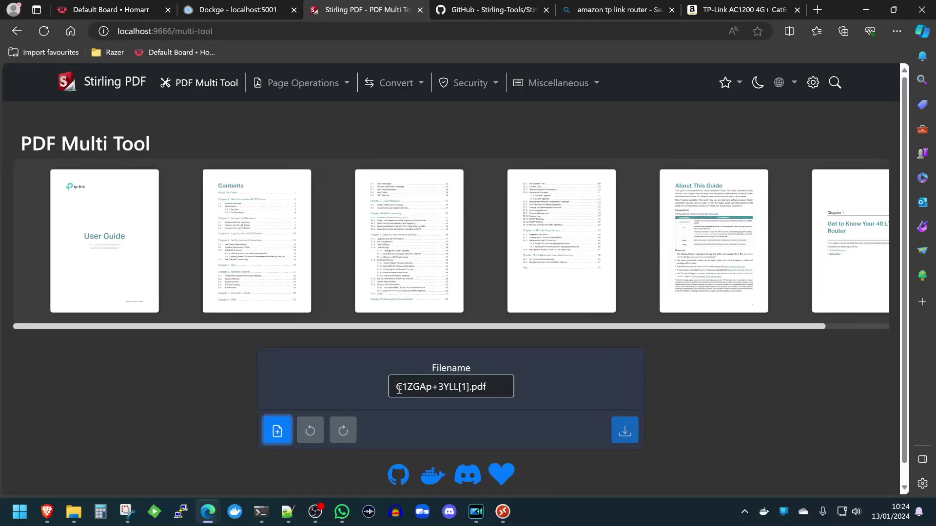
Move About This Guide to position 2 and Chapter 1 to position 5
scroll(507, 336, down, 1)
drag(671, 239, 512, 218)
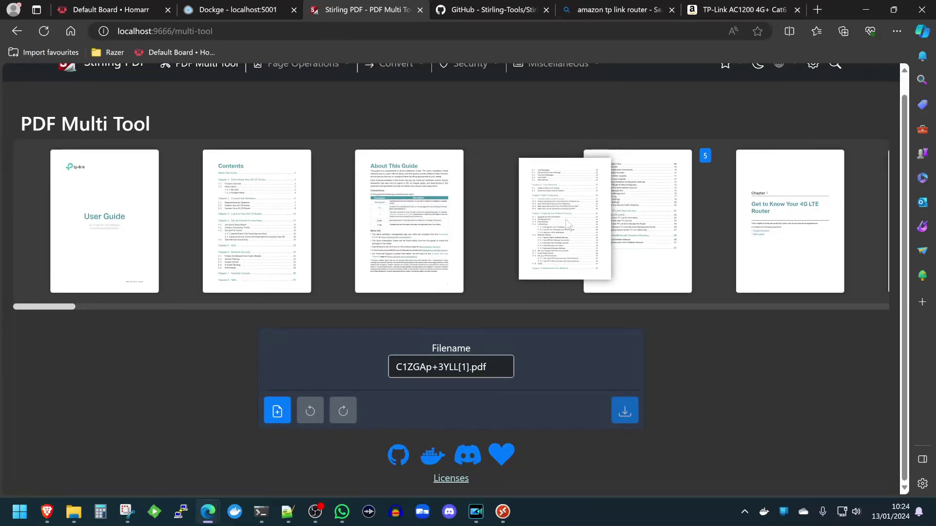
drag(823, 208, 631, 207)
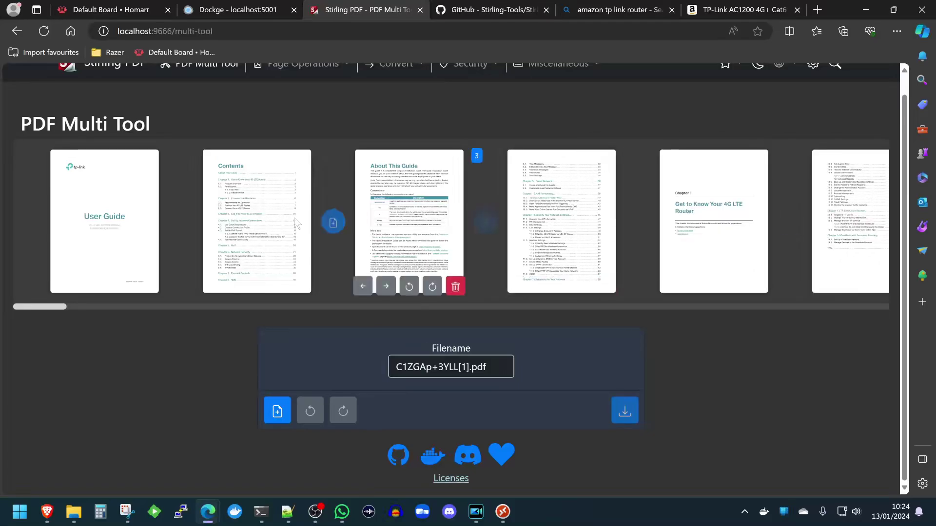
drag(409, 219, 263, 217)
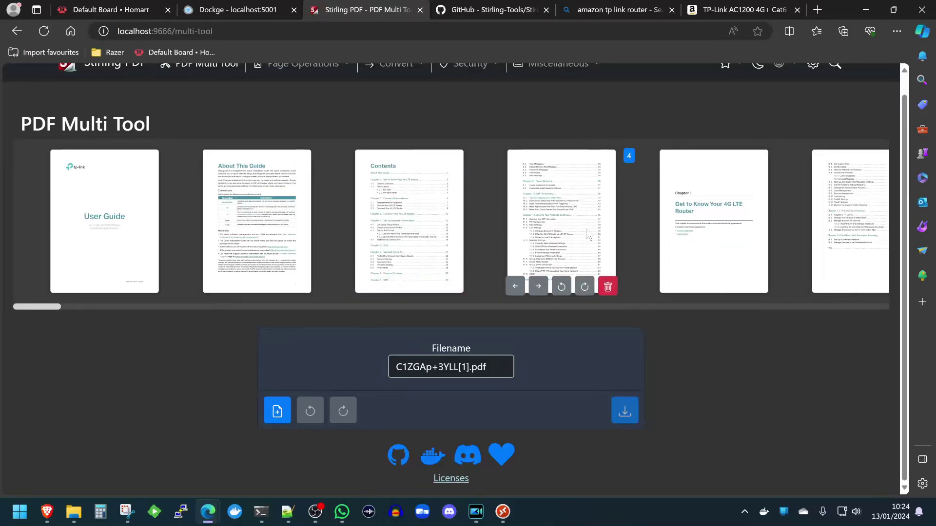
Rotate page 4 a full turn back upright, then return to the home page
click(561, 287)
click(562, 288)
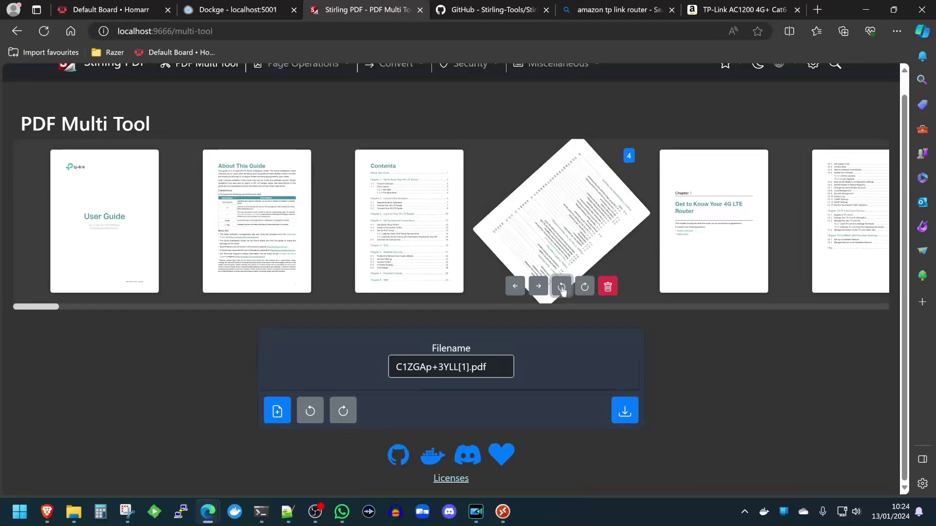
click(561, 288)
click(561, 287)
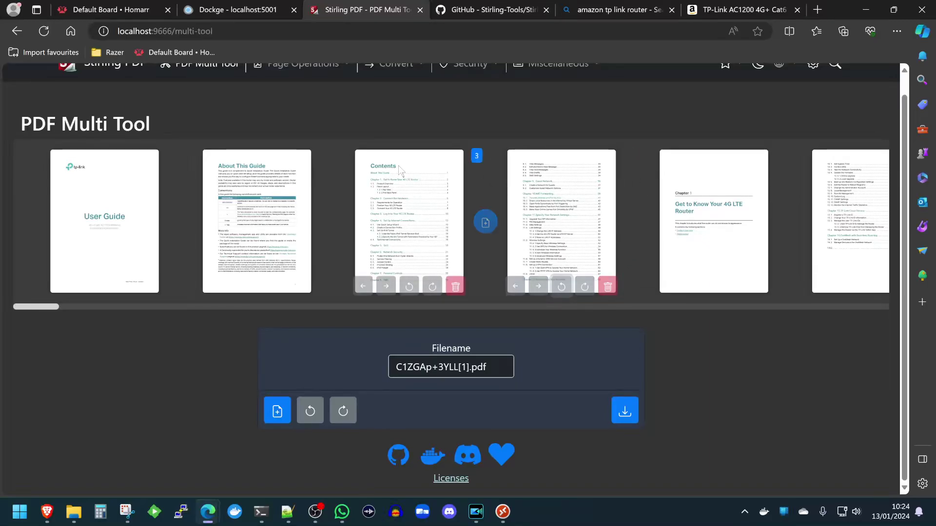
scroll(278, 128, up, 1)
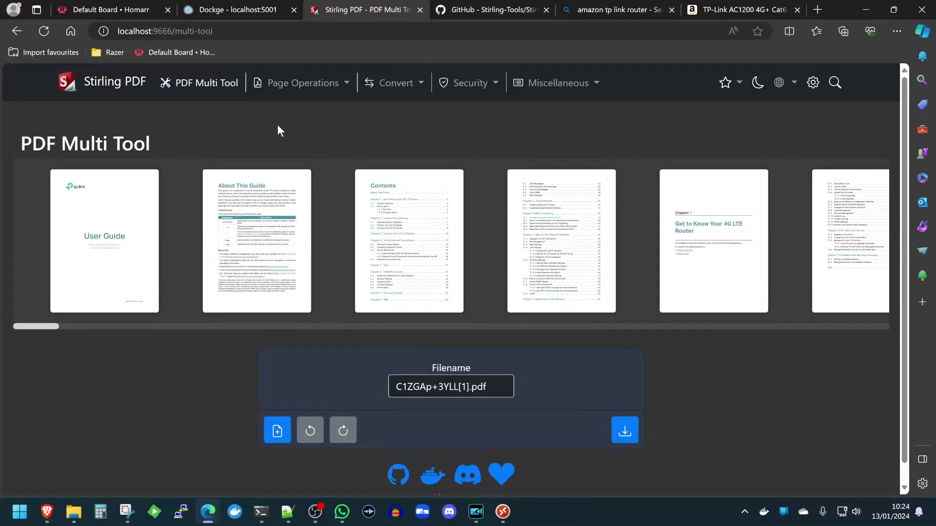
click(129, 80)
Scroll down the home tool grid and open the Add Password (Encrypt) card
scroll(525, 235, down, 2)
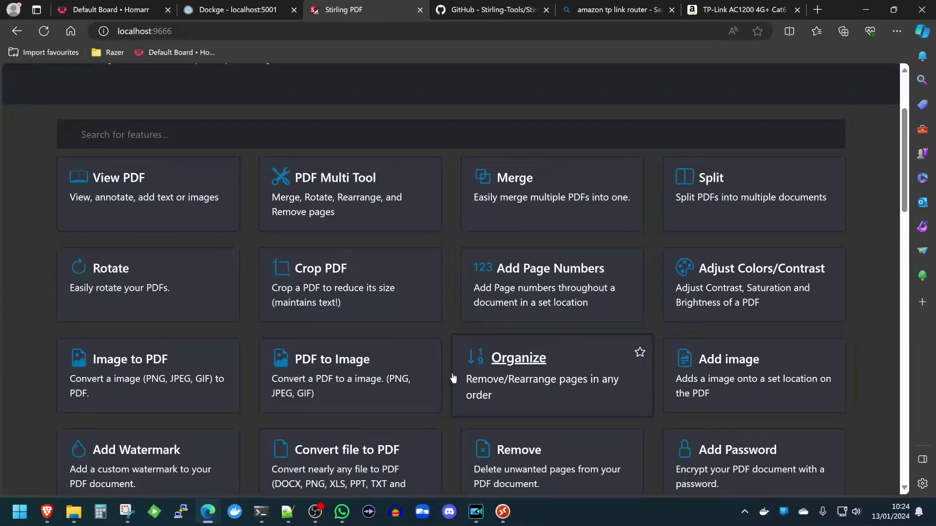
scroll(445, 375, down, 2)
scroll(318, 348, down, 2)
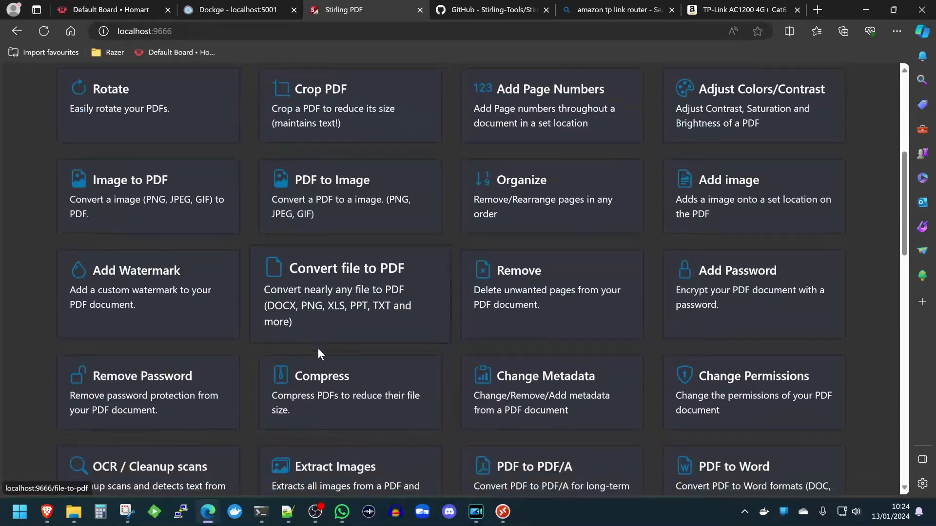
click(746, 280)
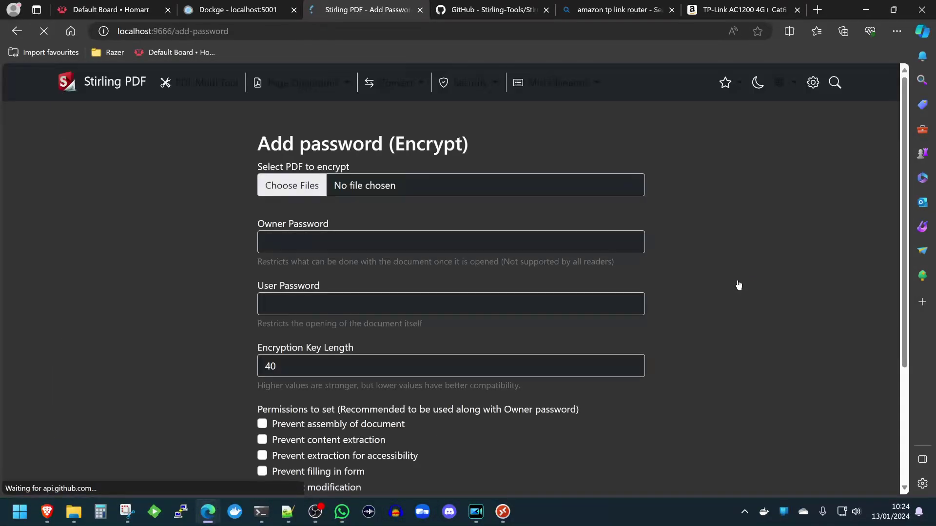
Choose the C1ZGAp+3YLL[1].pdf user guide as the file to encrypt
click(292, 191)
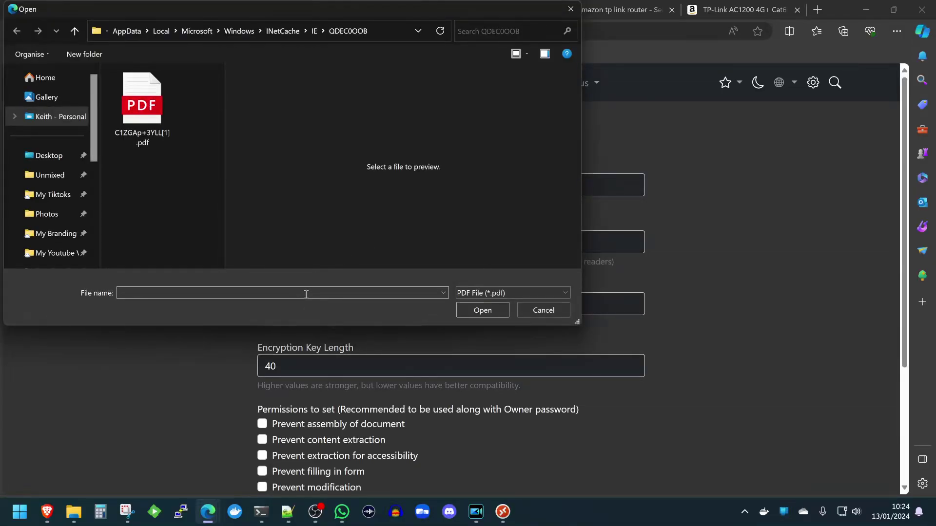
key(Down)
key(Return)
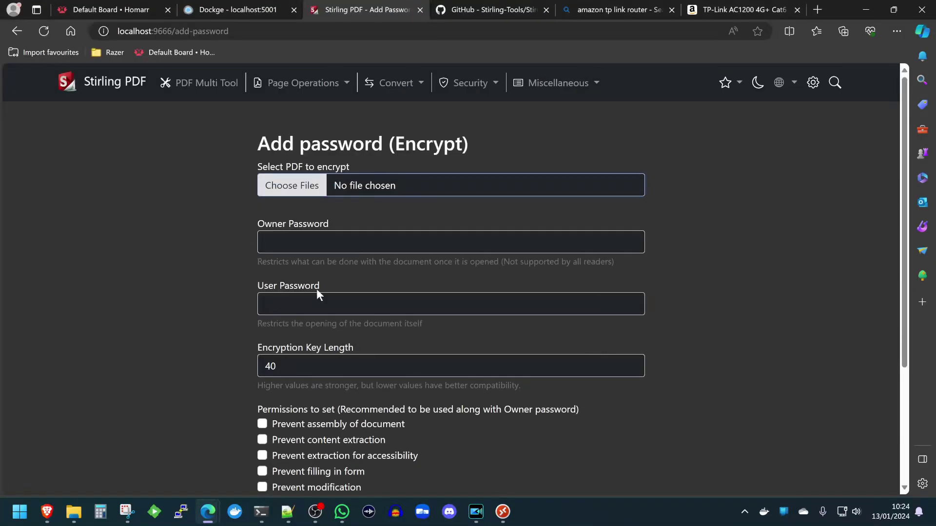
Enter the owner and user passwords and encrypt the PDF
click(310, 235)
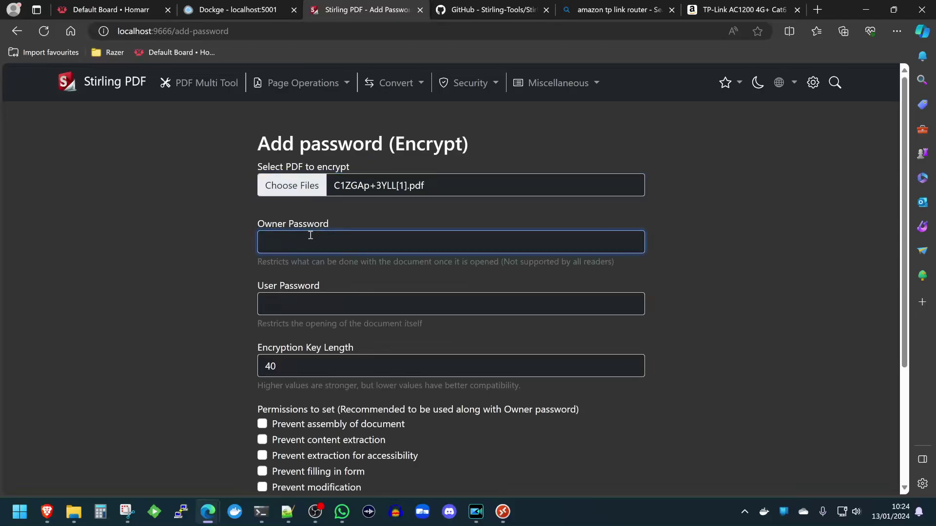
text(••••)
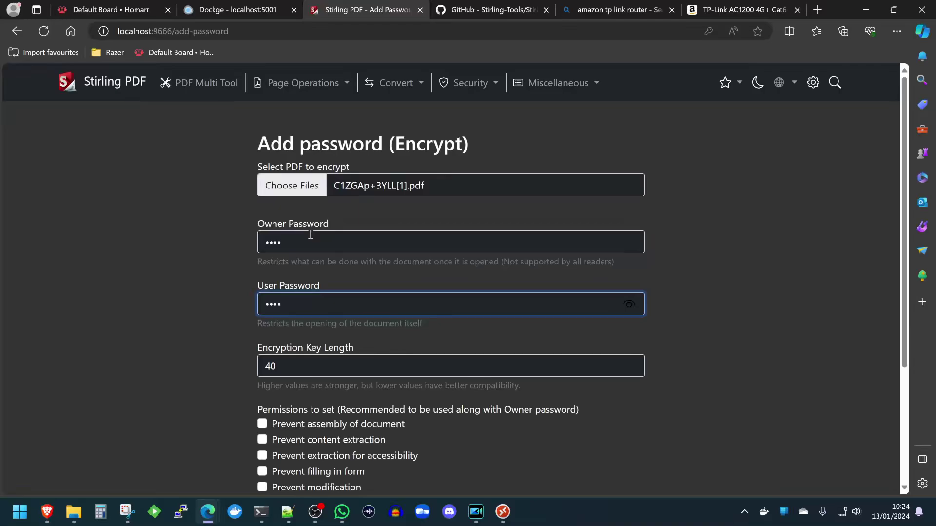
scroll(557, 360, down, 3)
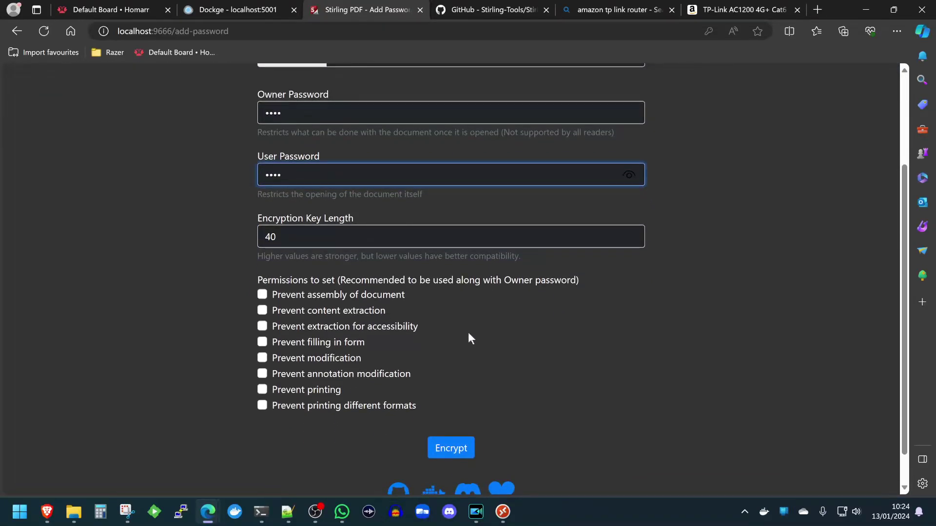
scroll(338, 370, down, 1)
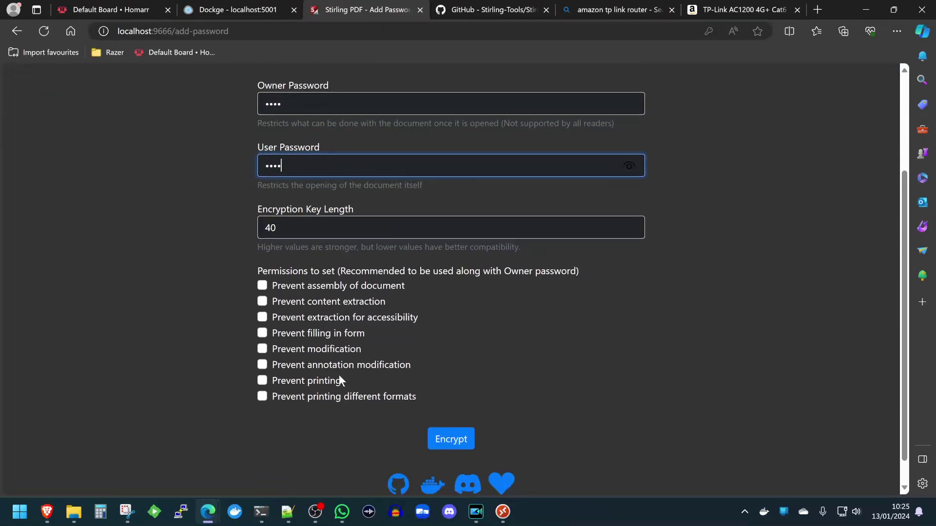
click(451, 411)
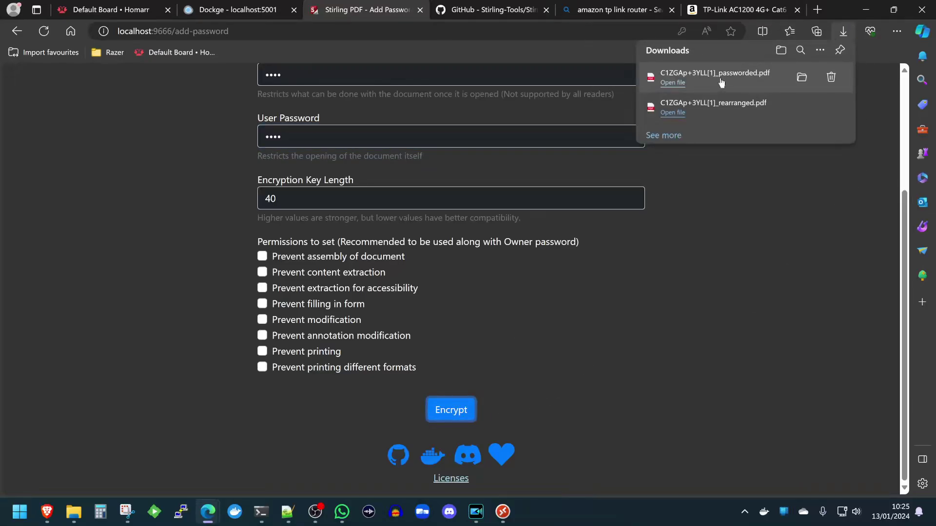
Open C1ZGAp+3YLL[1]_passworded.pdf from Downloads, unlock it with its password, then return to Stirling PDF
click(739, 78)
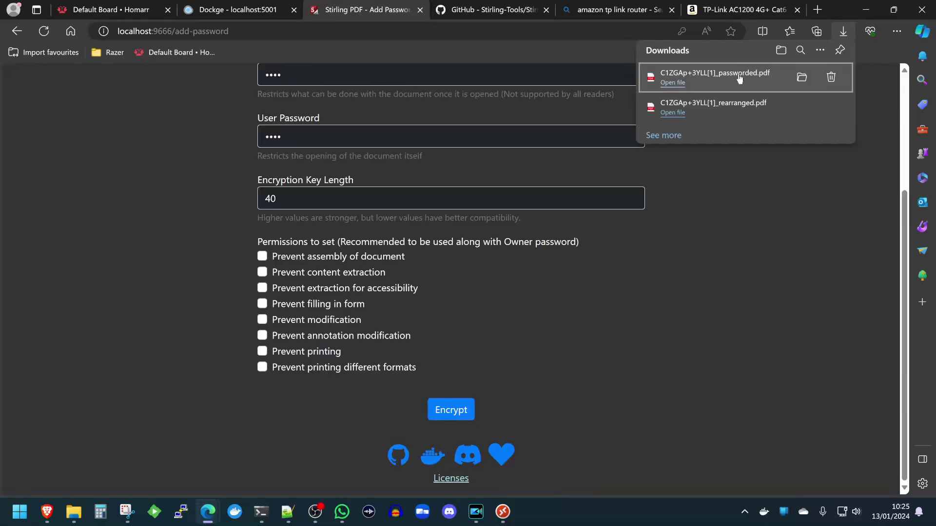
click(721, 72)
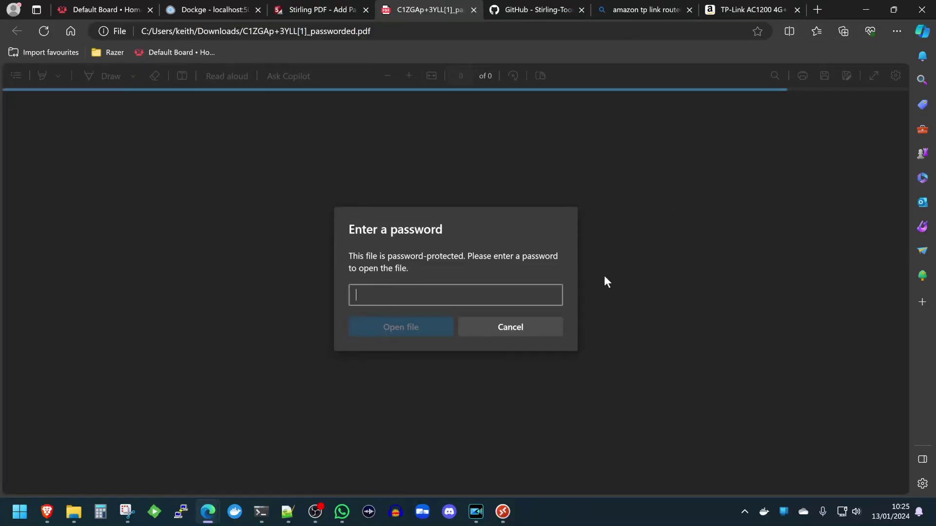
key(Return)
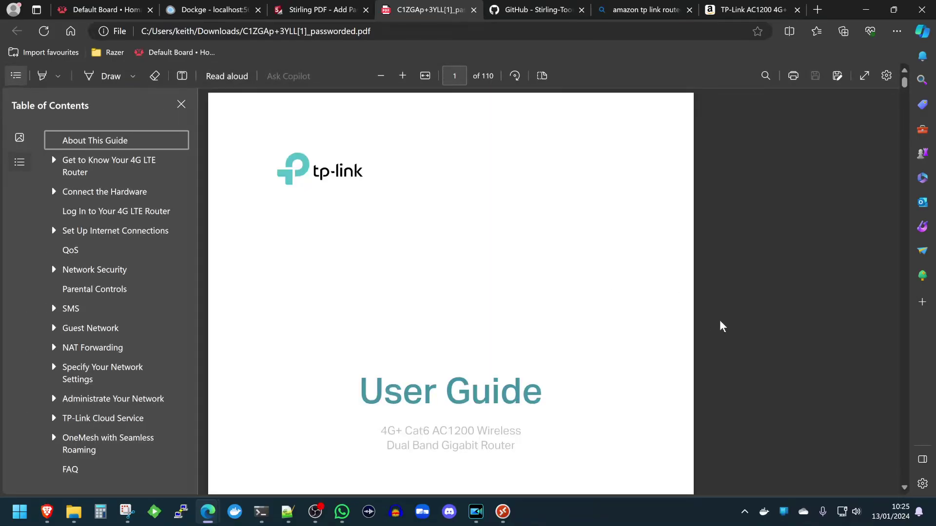
click(303, 6)
Return to the Stirling PDF home tool grid and briefly open and close the Security dropdown
scroll(205, 146, up, 5)
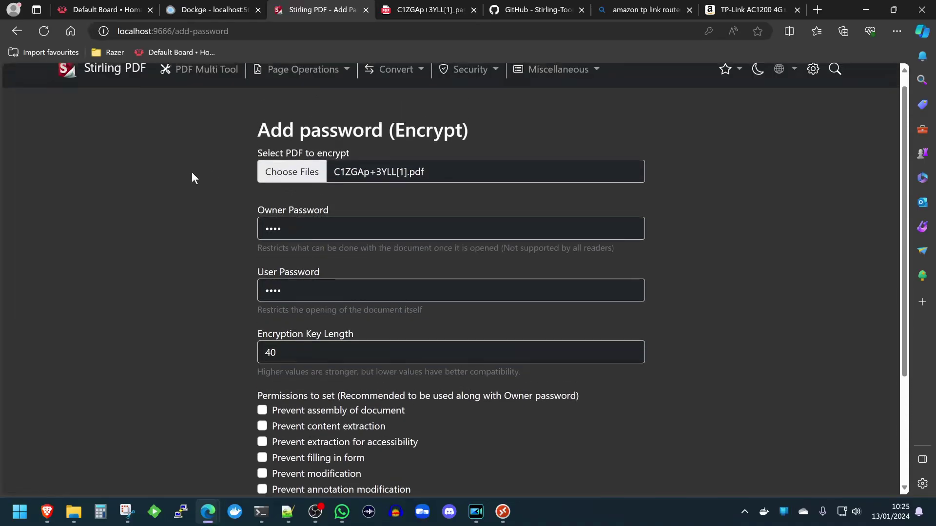
click(130, 98)
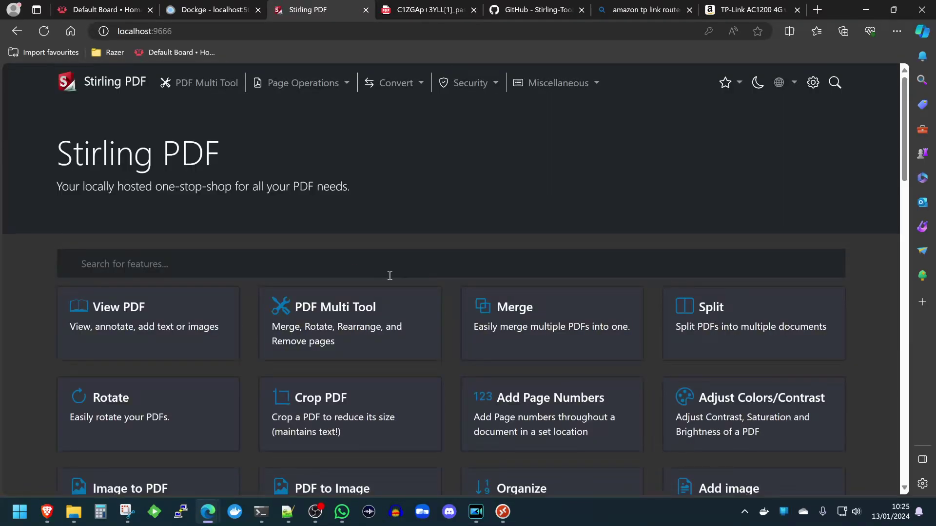
scroll(392, 275, down, 5)
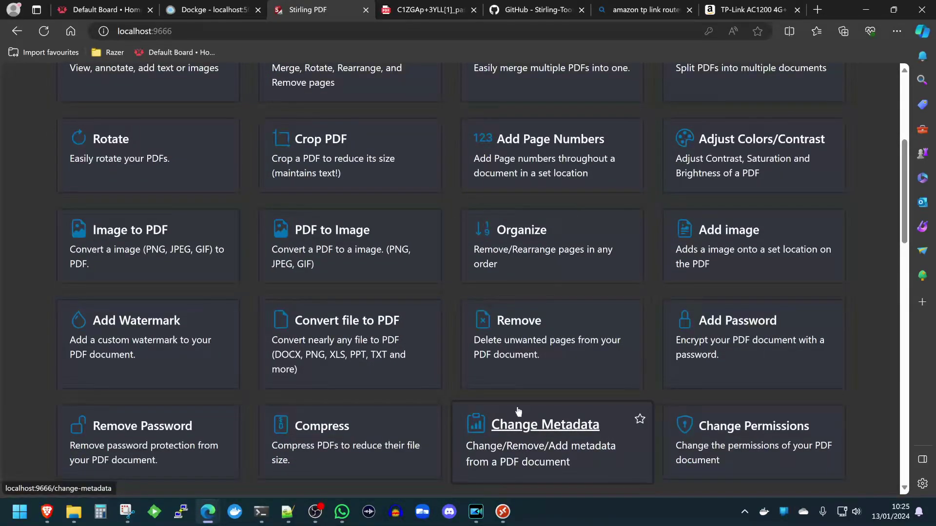
scroll(513, 406, up, 1)
scroll(514, 407, up, 5)
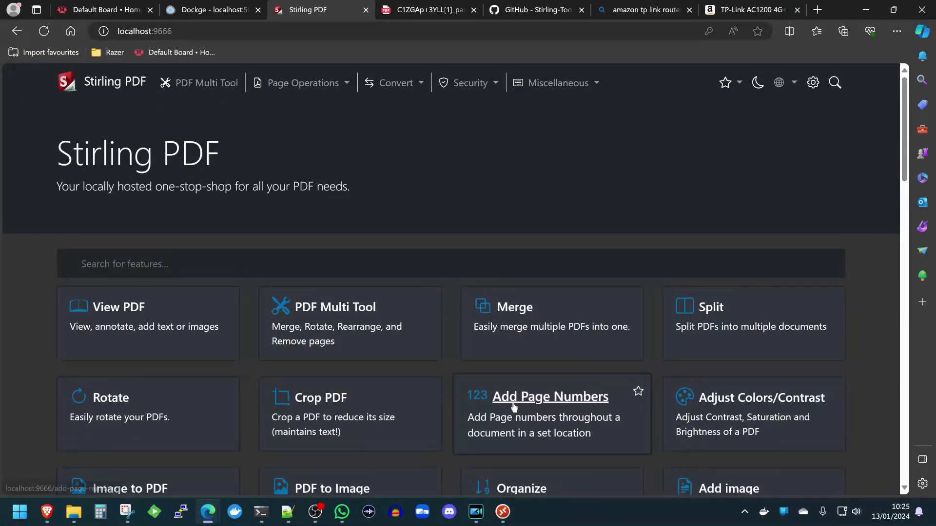
click(464, 93)
click(607, 197)
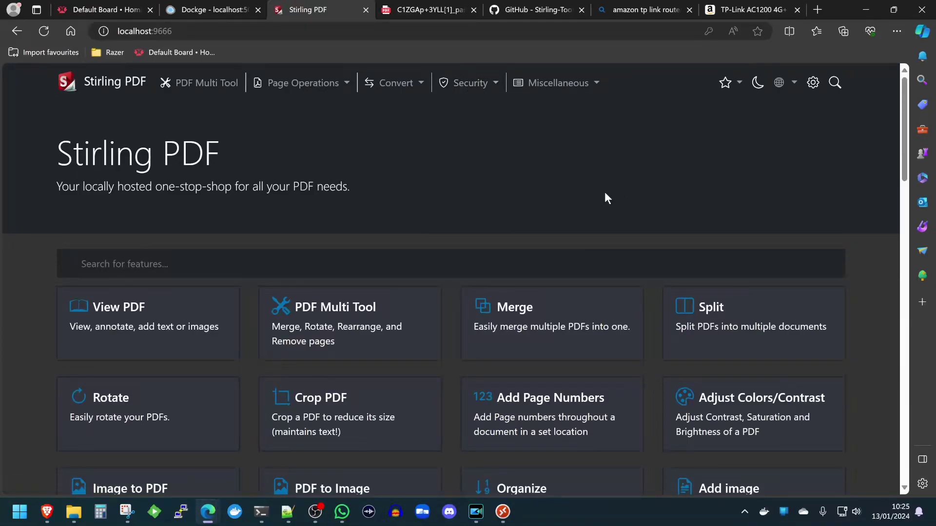